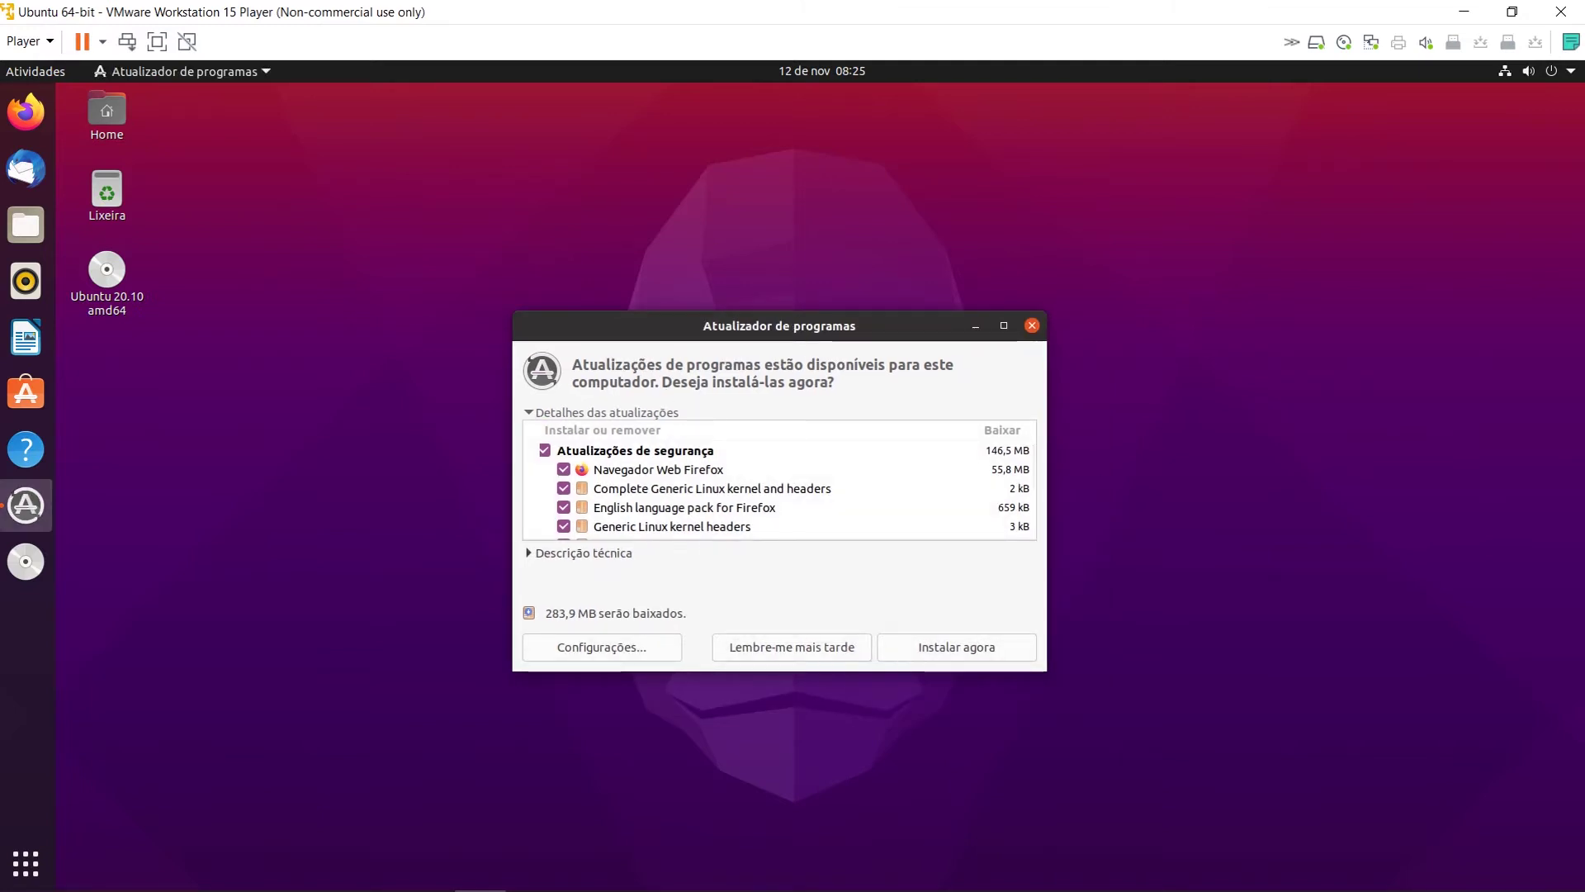
Step: Review the list of available security and other updates, and open the update settings
{"action": "left_click", "coordinate": [814, 470]}
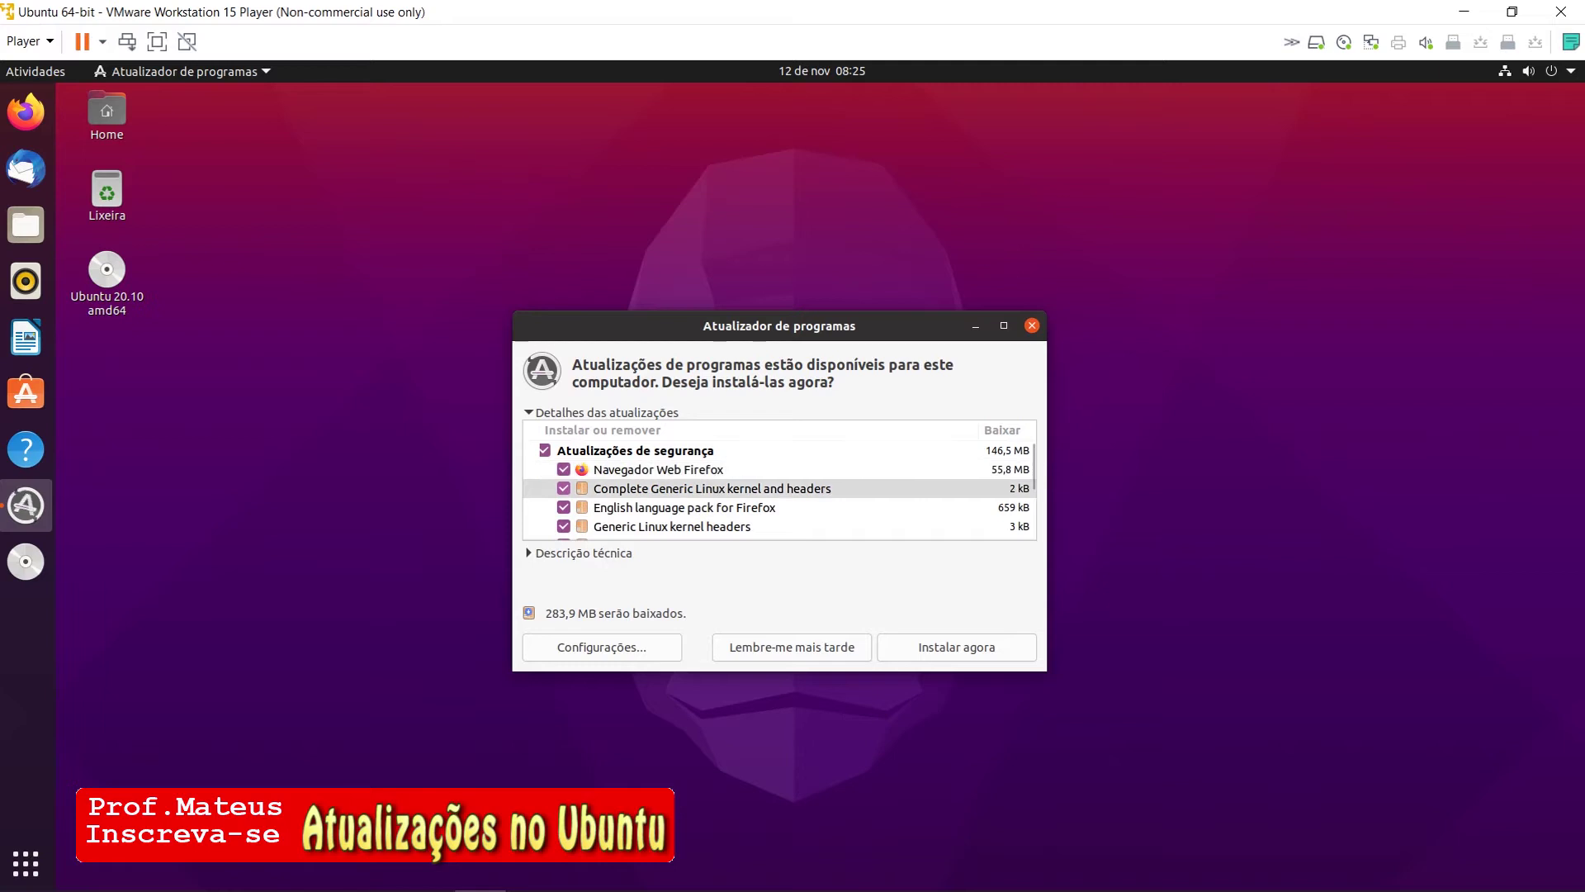
{"action": "left_click_drag", "start_coordinate": [1033, 476], "coordinate": [1028, 535]}
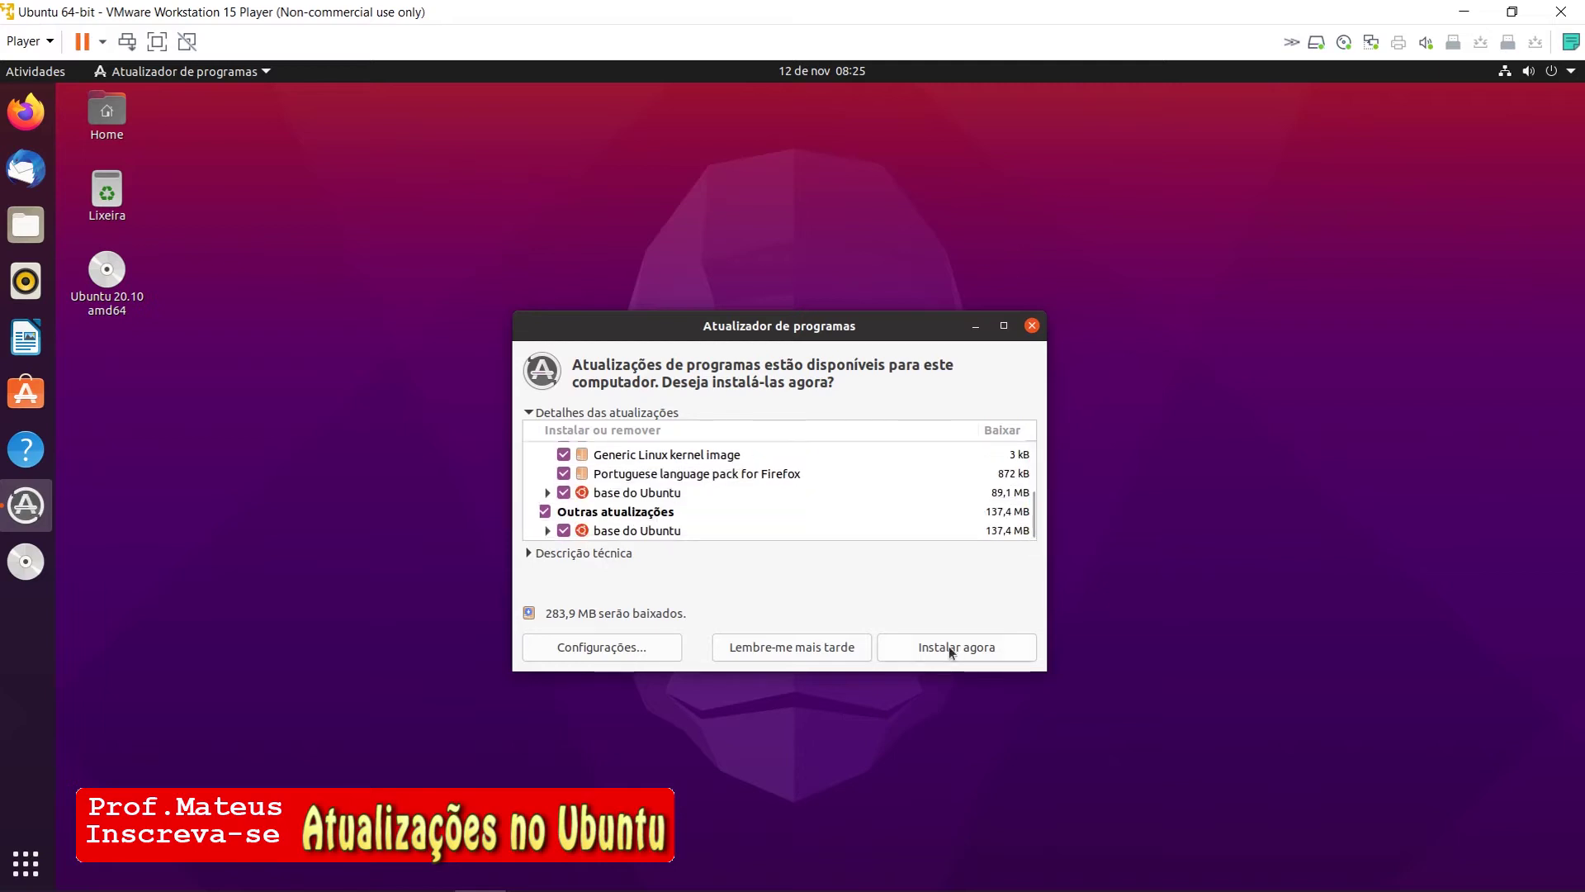
{"action": "left_click", "coordinate": [619, 649]}
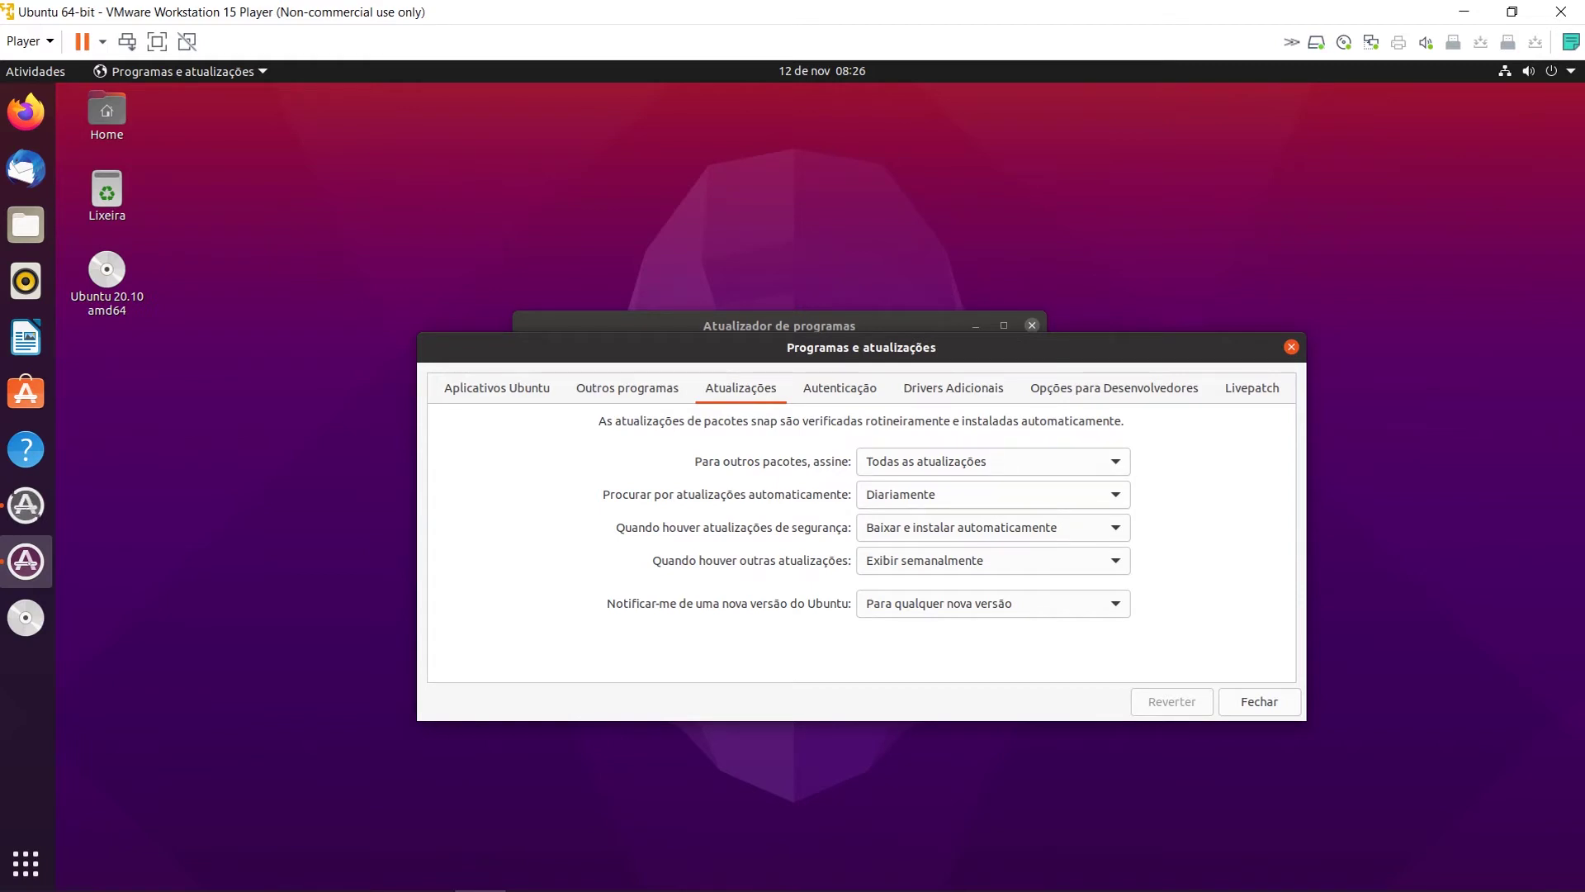
Step: Examine the choices for how often to check for updates and which package updates to subscribe to
{"action": "left_click", "coordinate": [1119, 493]}
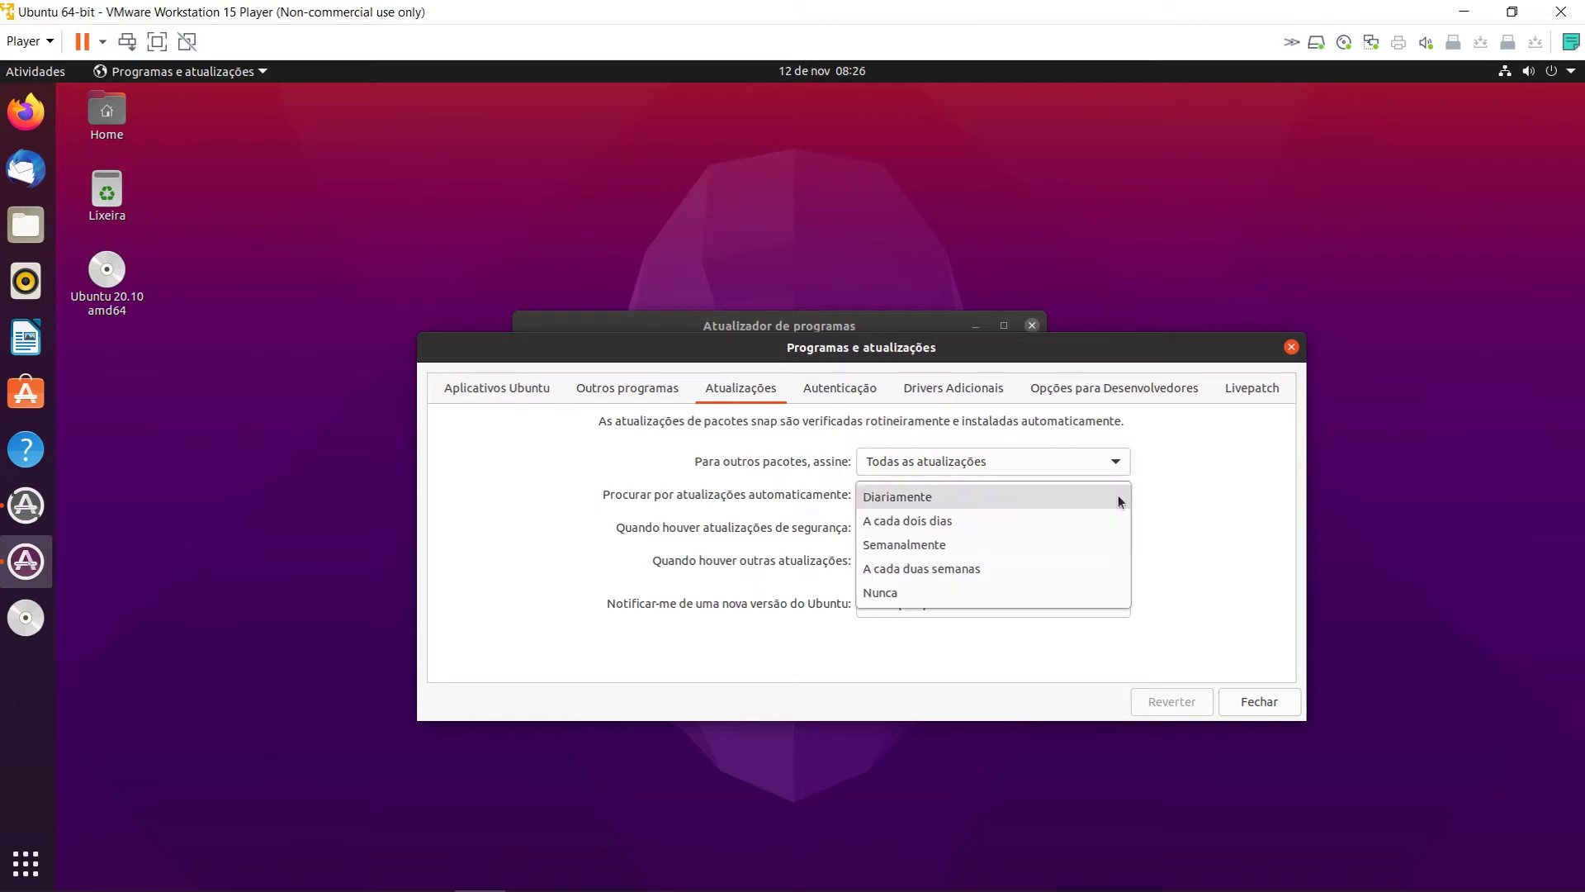
{"action": "key", "text": "Down"}
{"action": "key", "text": "Down"}
{"action": "key", "text": "Down"}
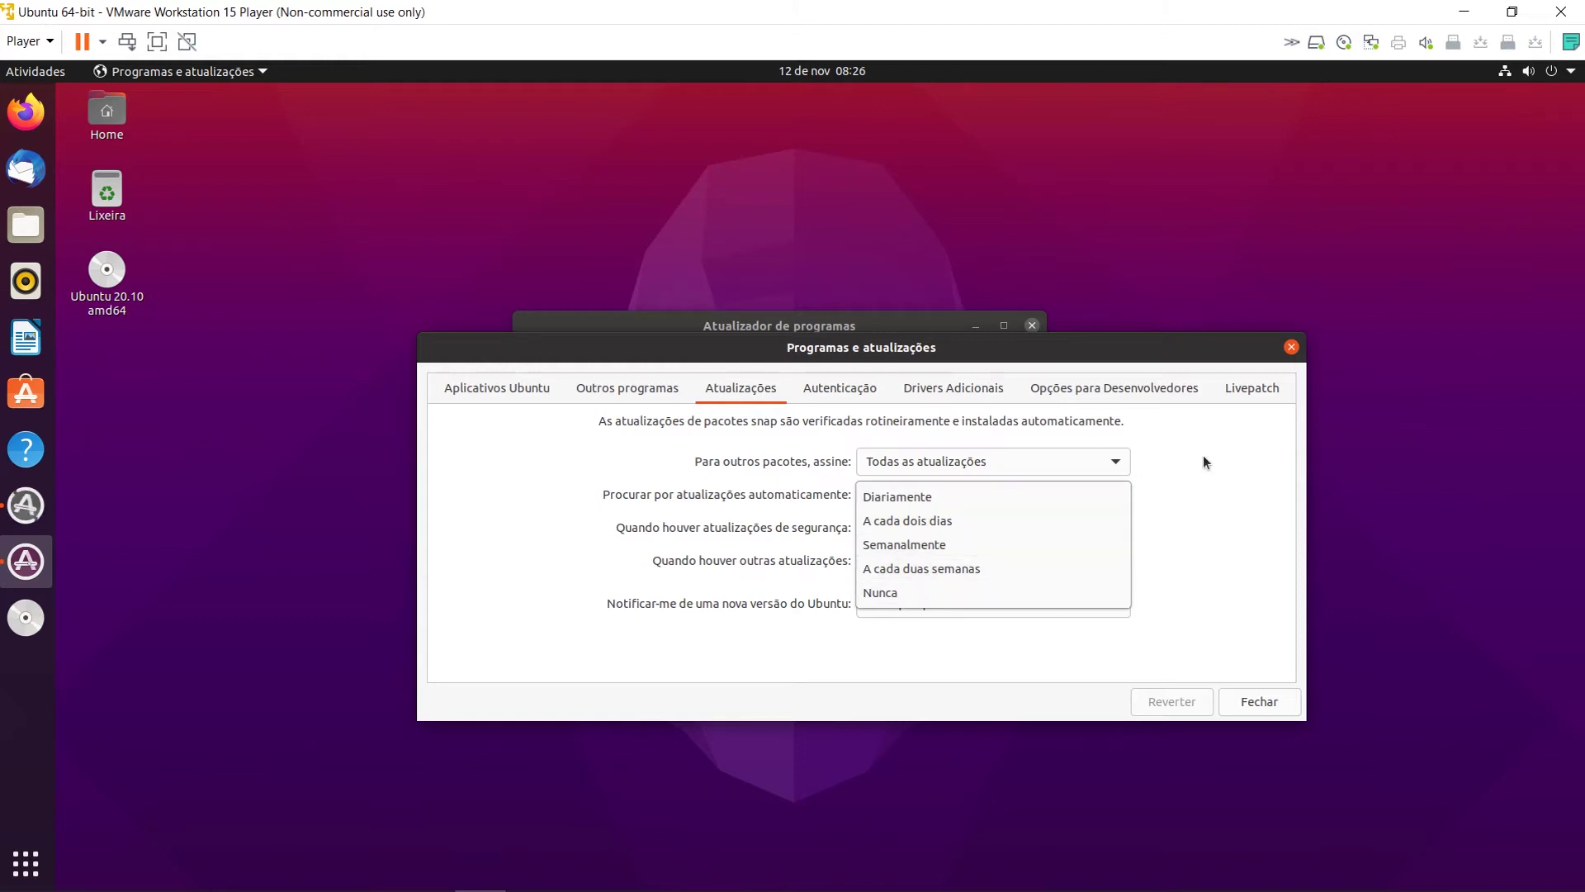
{"action": "left_click", "coordinate": [1118, 499]}
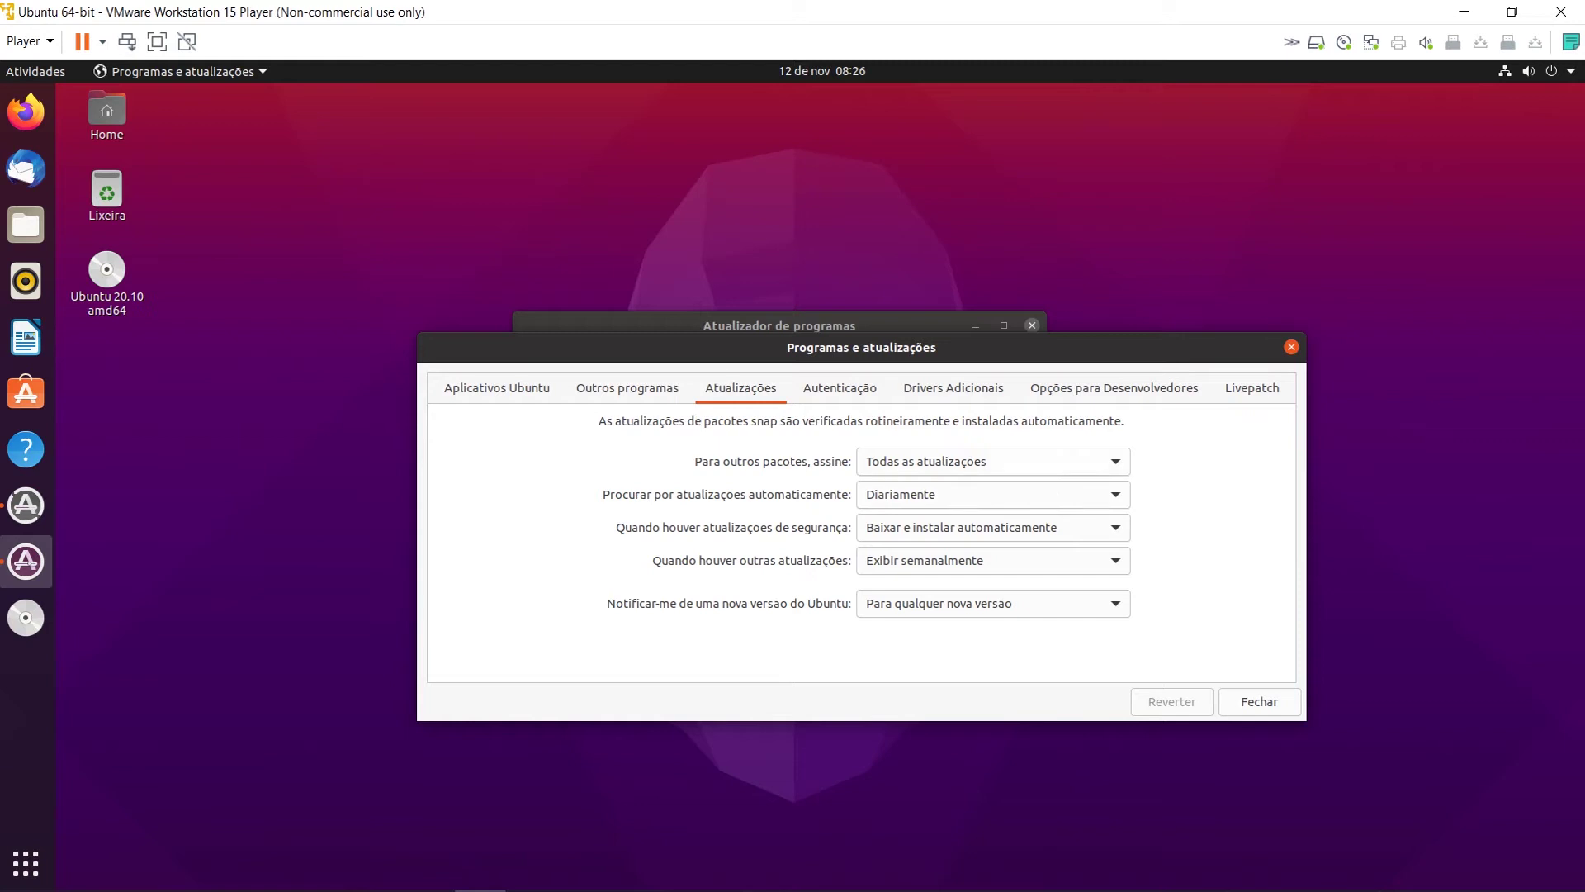
{"action": "left_click", "coordinate": [1116, 461]}
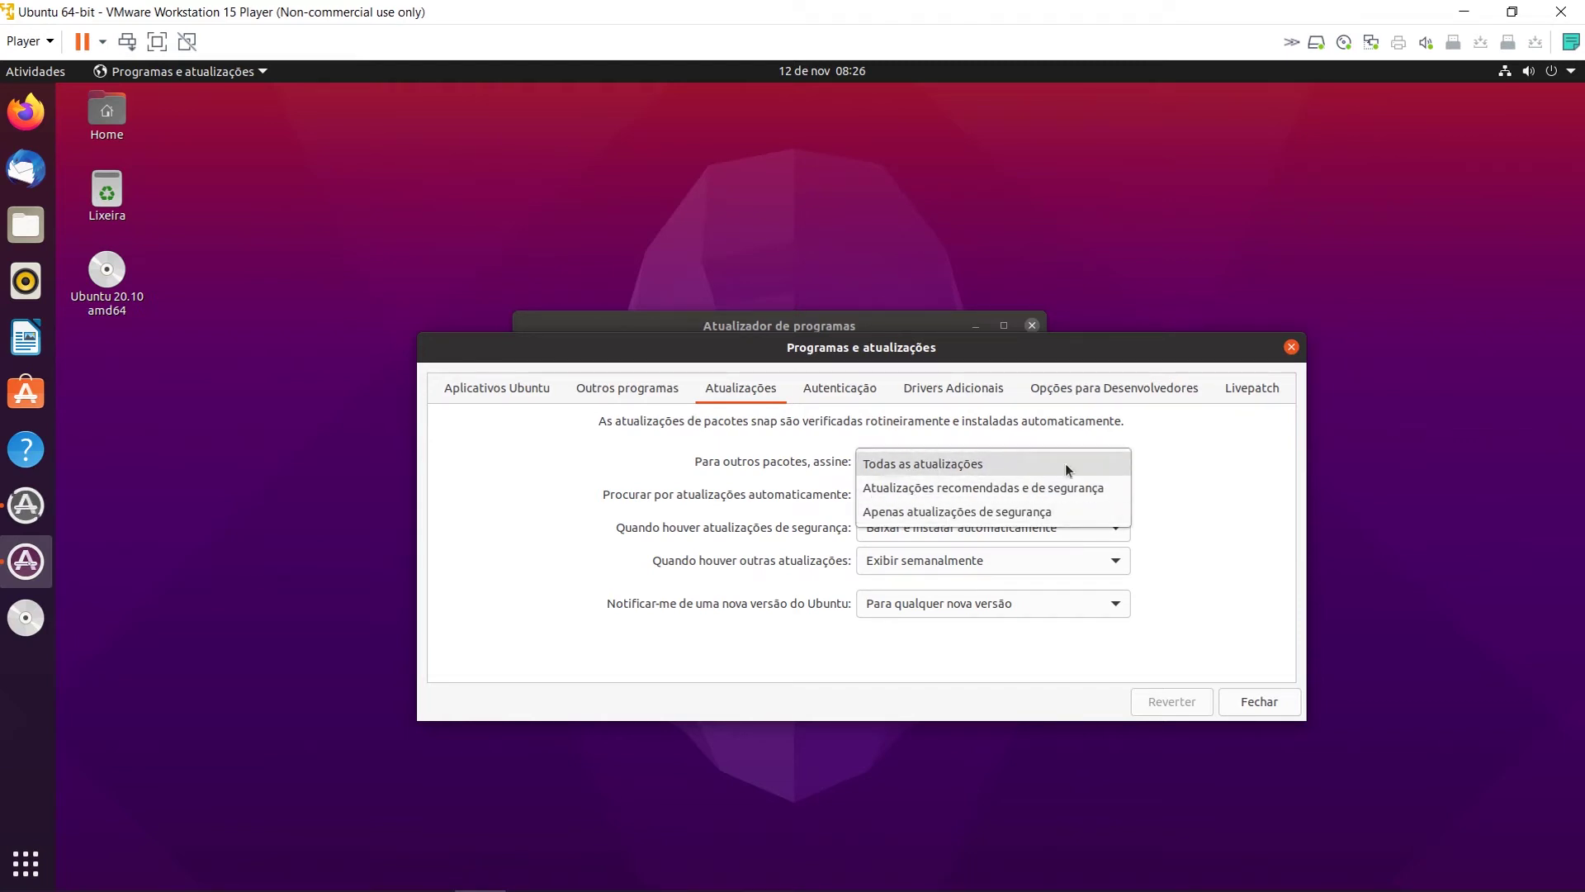
{"action": "left_click", "coordinate": [1205, 454]}
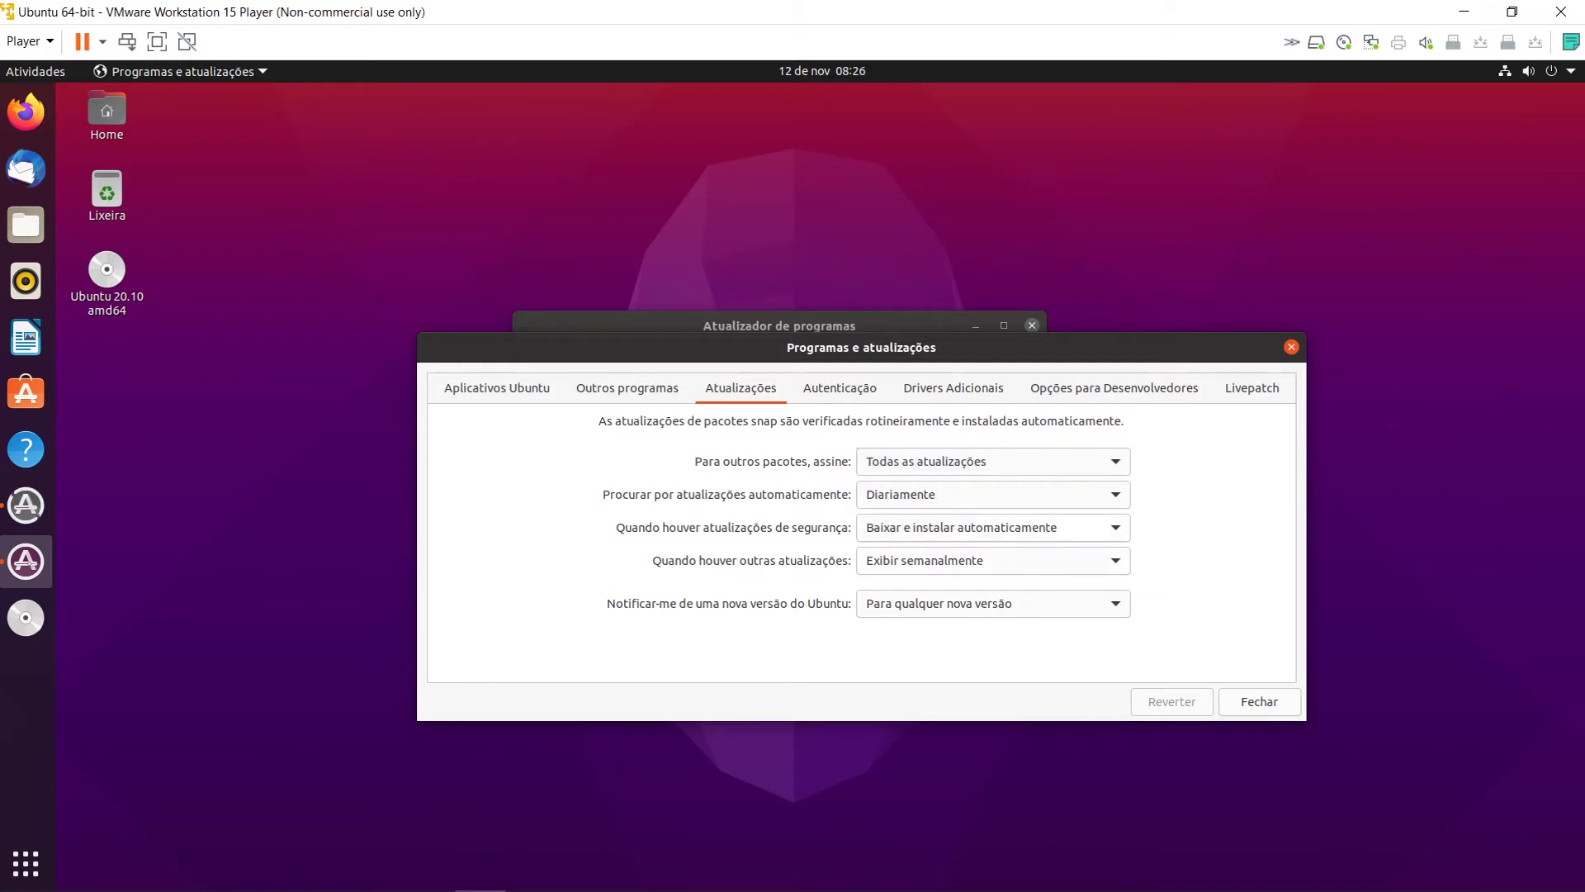
Step: Examine the choices for security updates, other updates and new Ubuntu version notifications, and close the settings
{"action": "left_click", "coordinate": [1118, 532]}
{"action": "key", "text": "Up"}
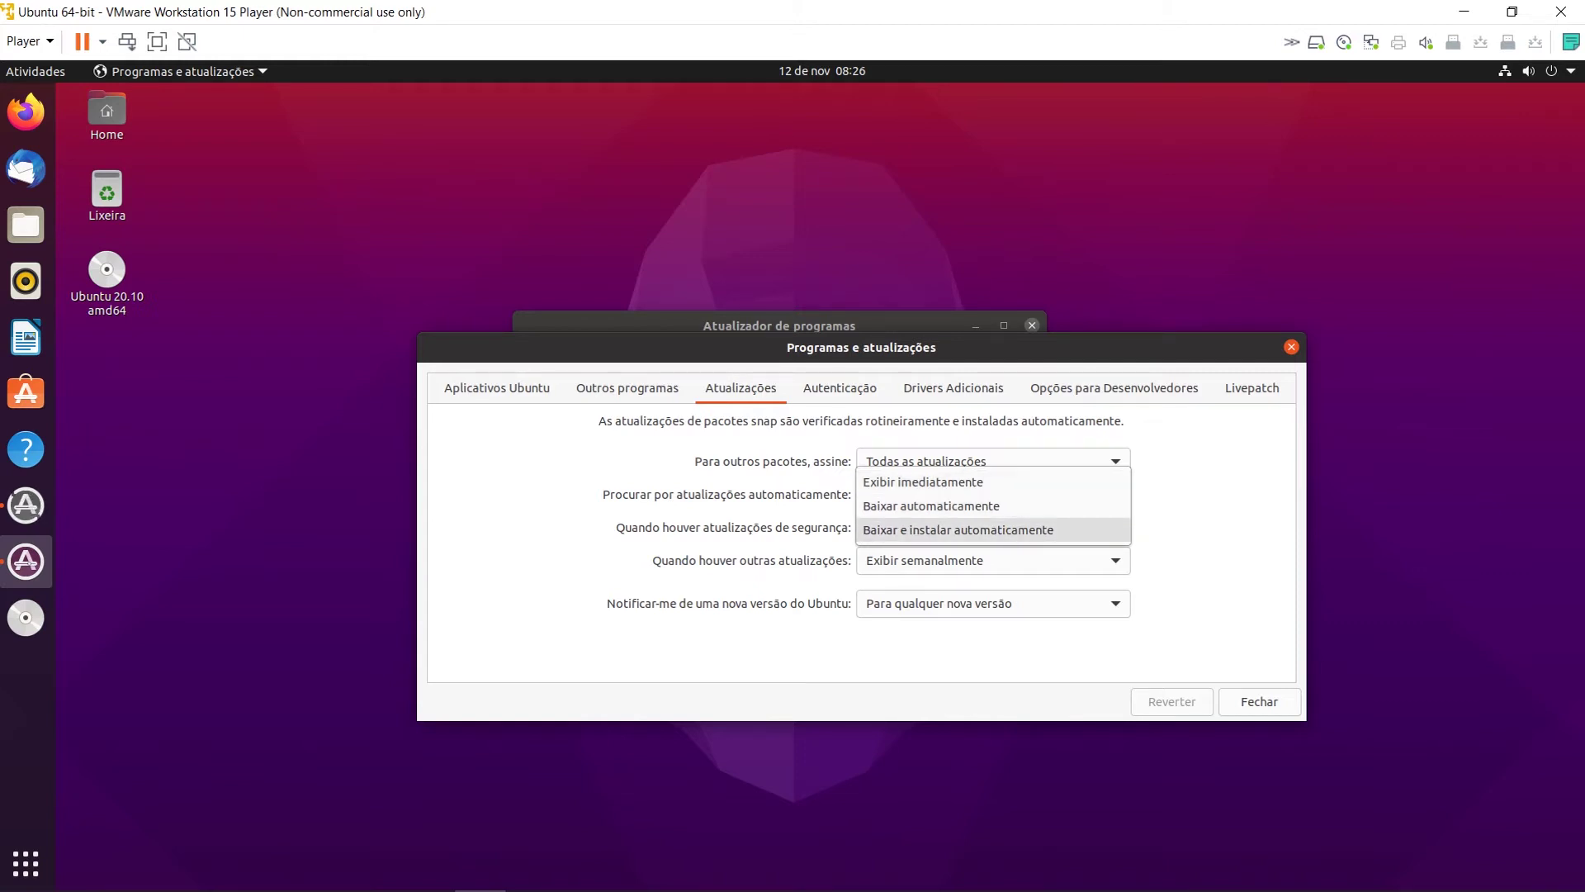
{"action": "left_click", "coordinate": [1162, 522]}
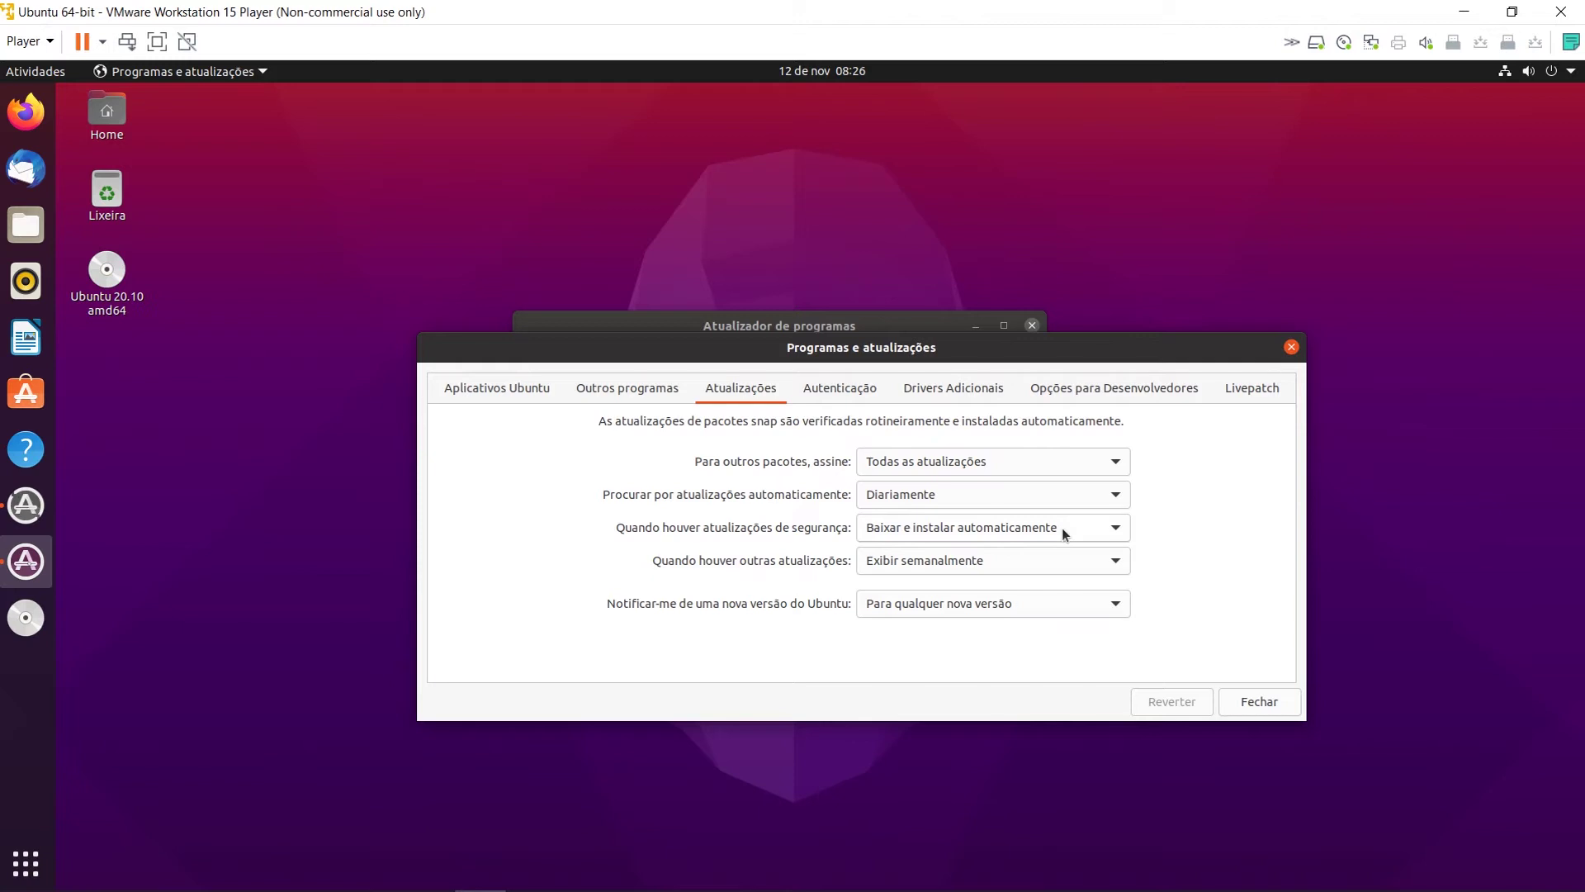
{"action": "left_click", "coordinate": [1118, 567]}
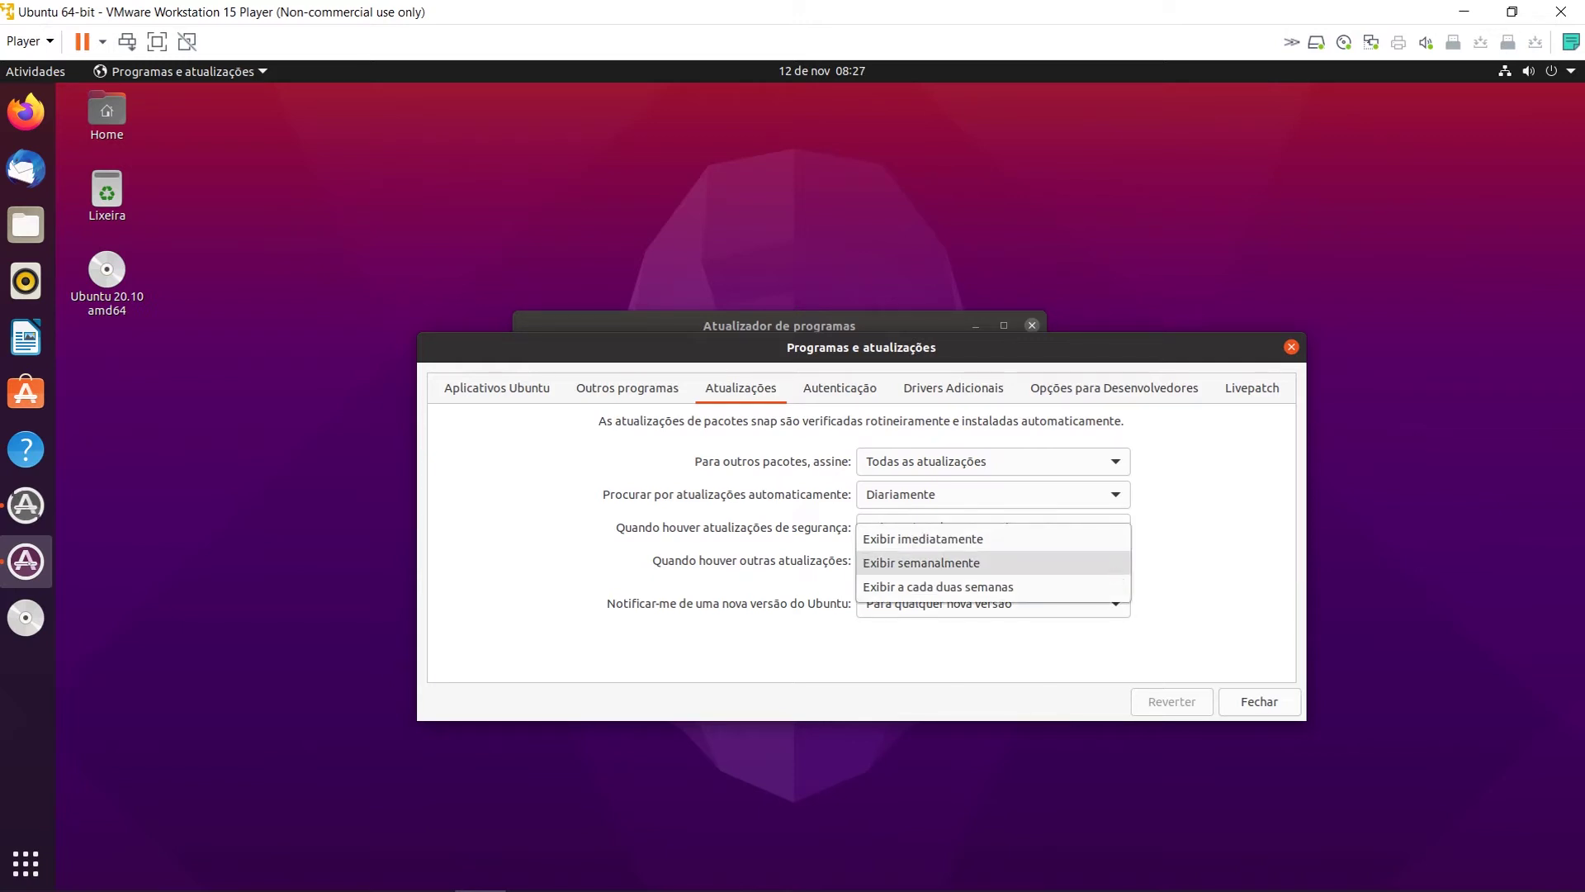
{"action": "left_click", "coordinate": [1012, 564]}
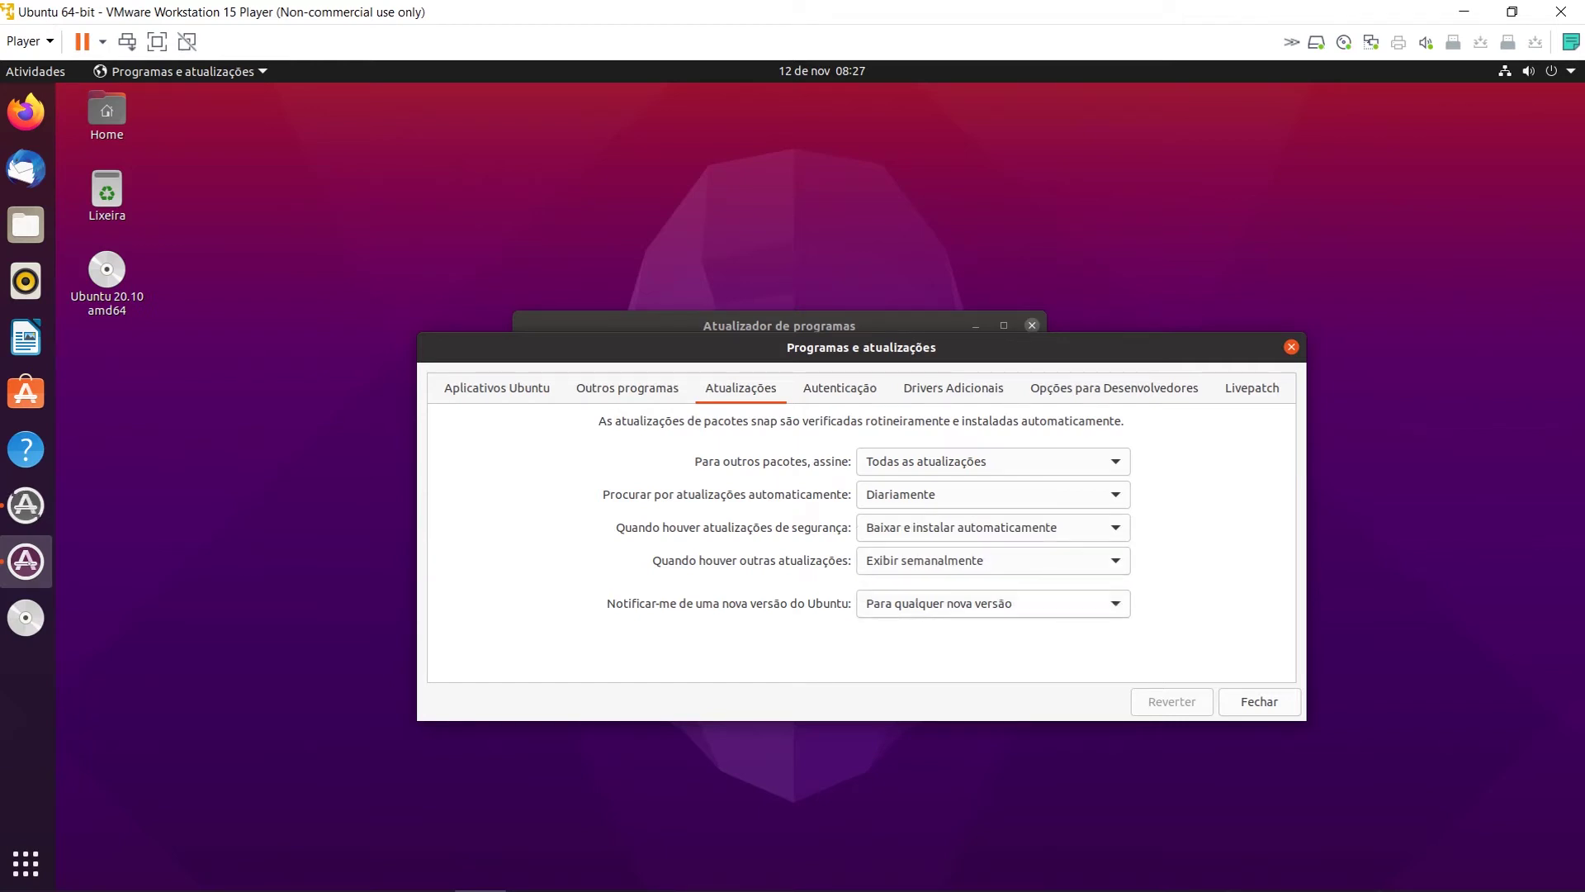
{"action": "left_click", "coordinate": [1117, 607]}
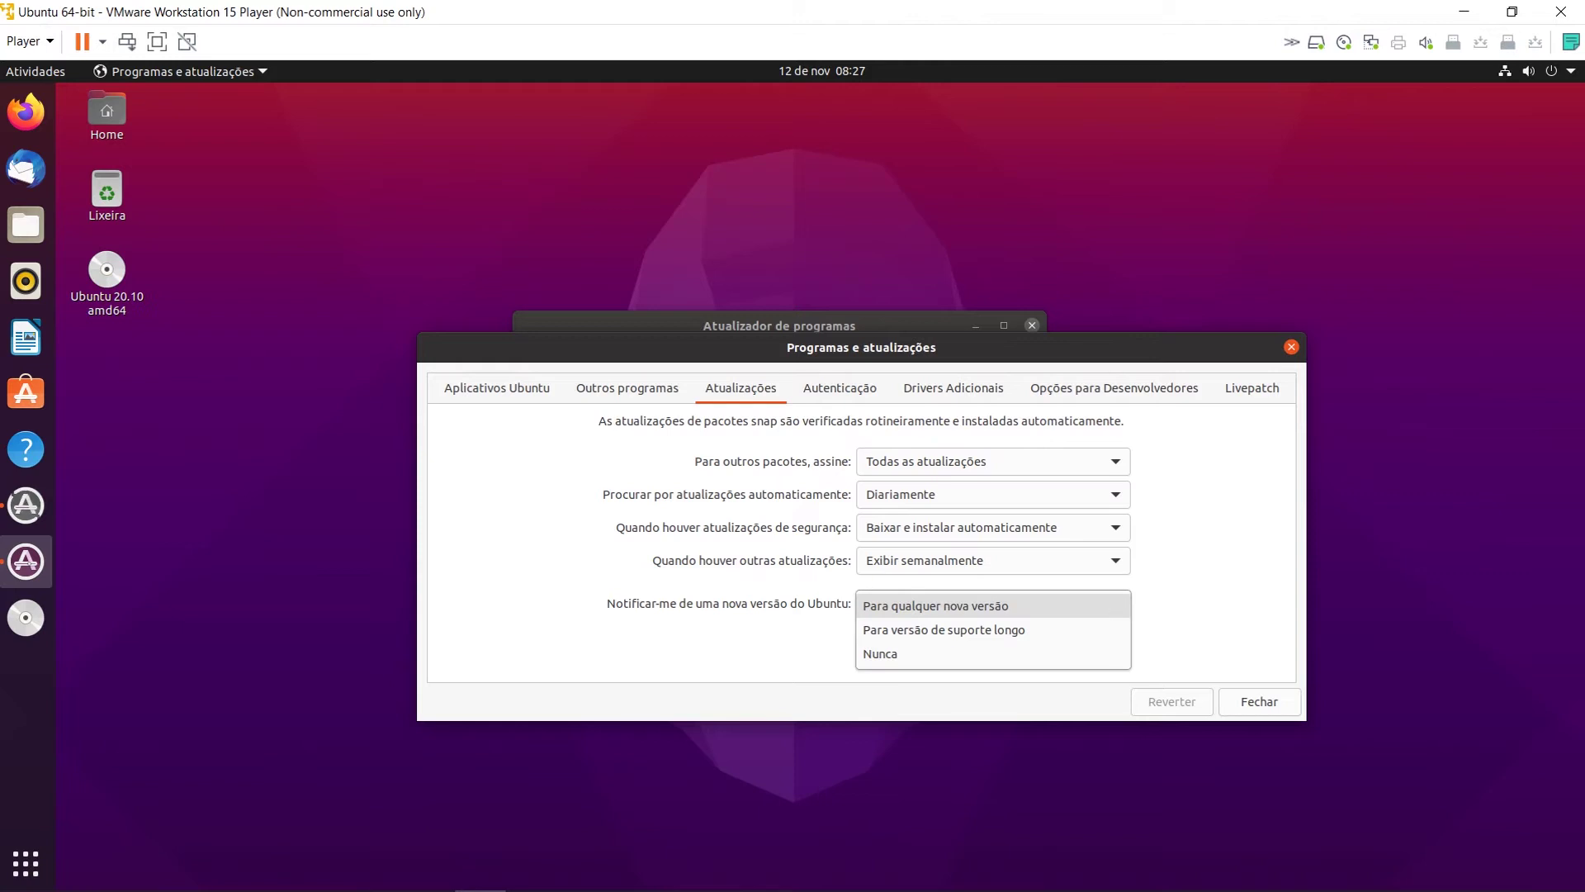
{"action": "left_click", "coordinate": [1148, 590]}
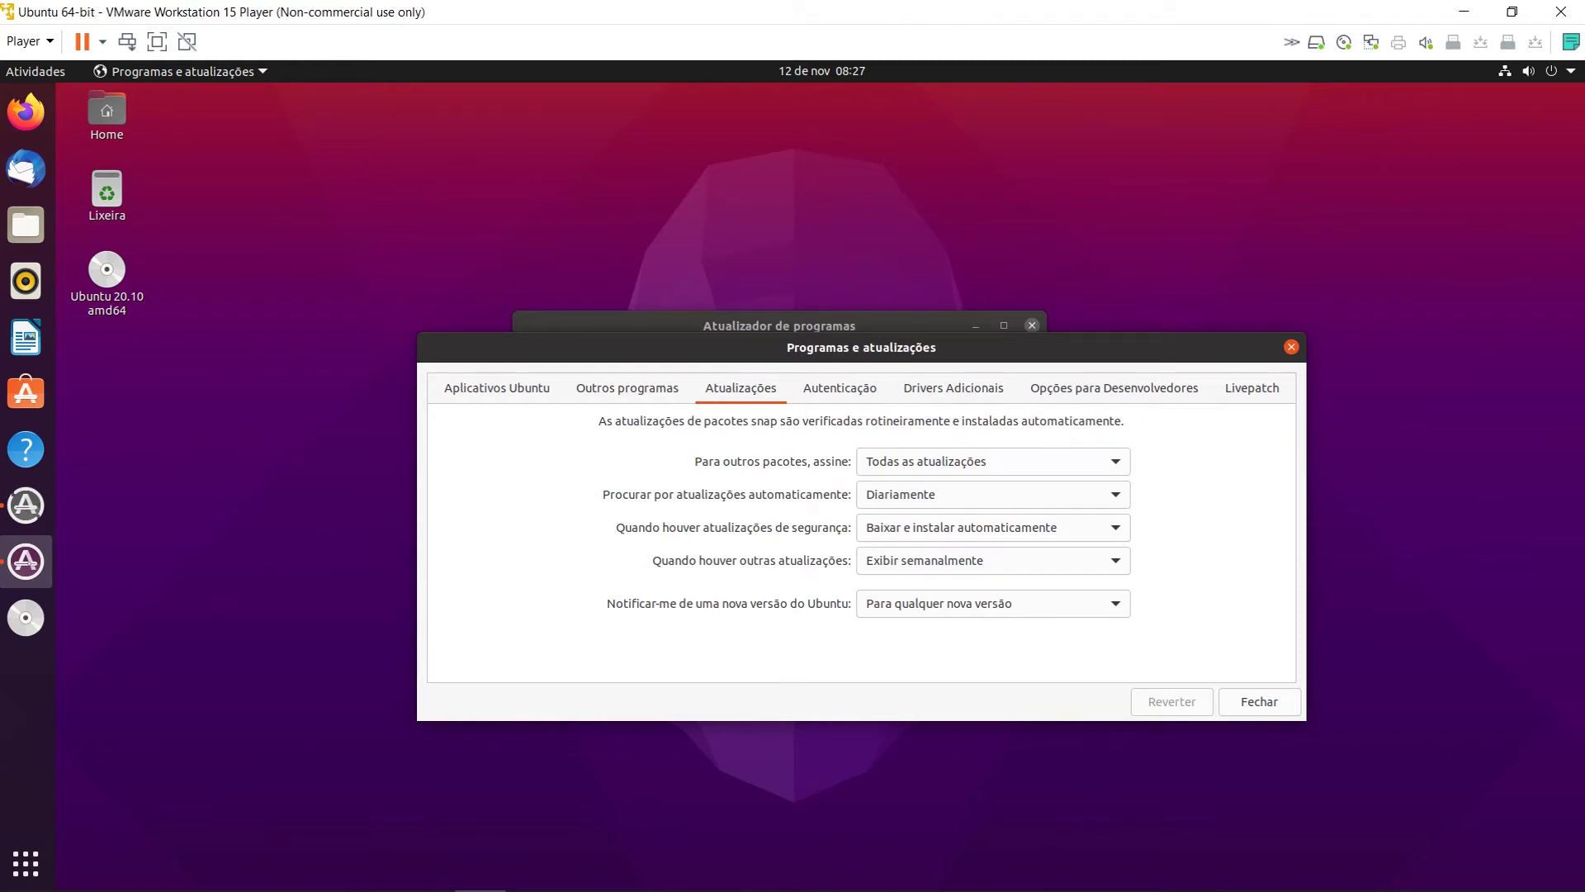
{"action": "left_click", "coordinate": [1252, 703]}
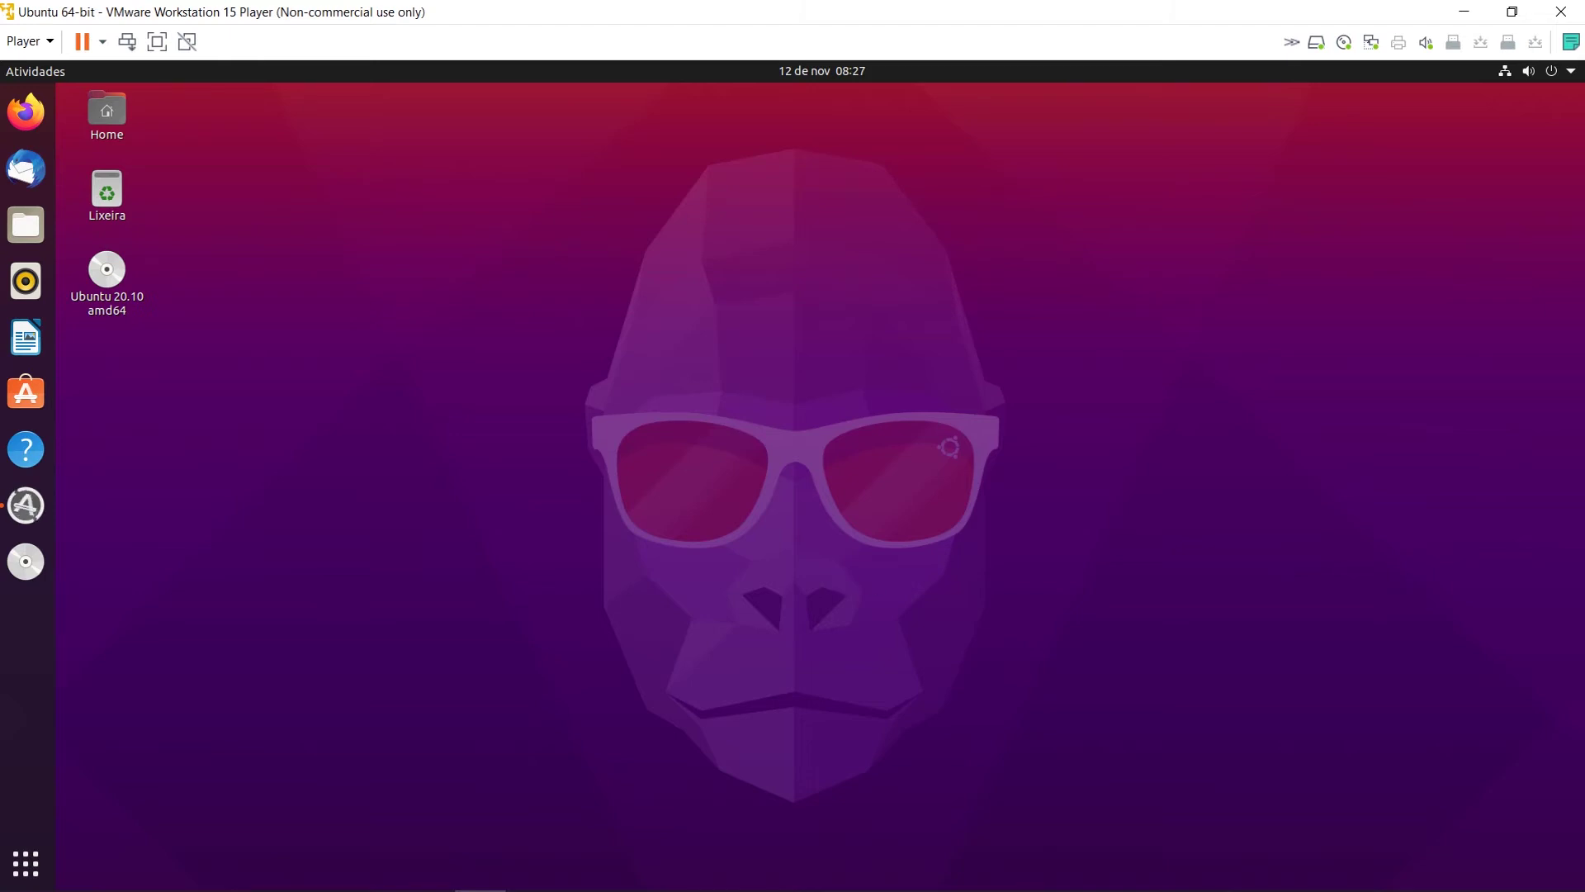
Step: Start installing all available updates from the software updater, authenticating with the account password
{"action": "left_click", "coordinate": [25, 504]}
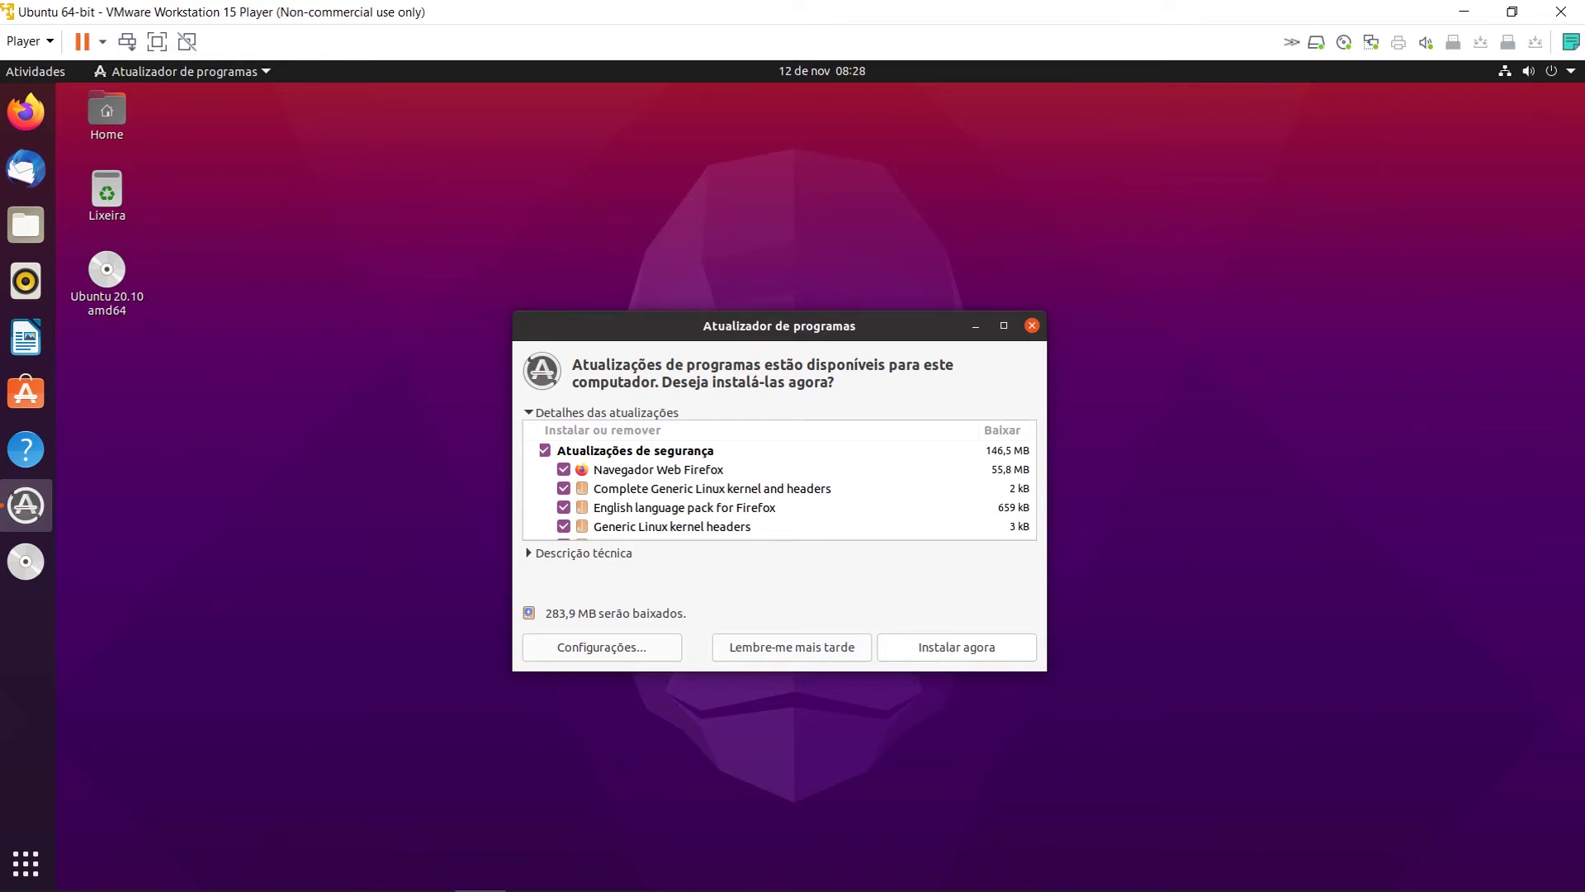
{"action": "left_click", "coordinate": [939, 649]}
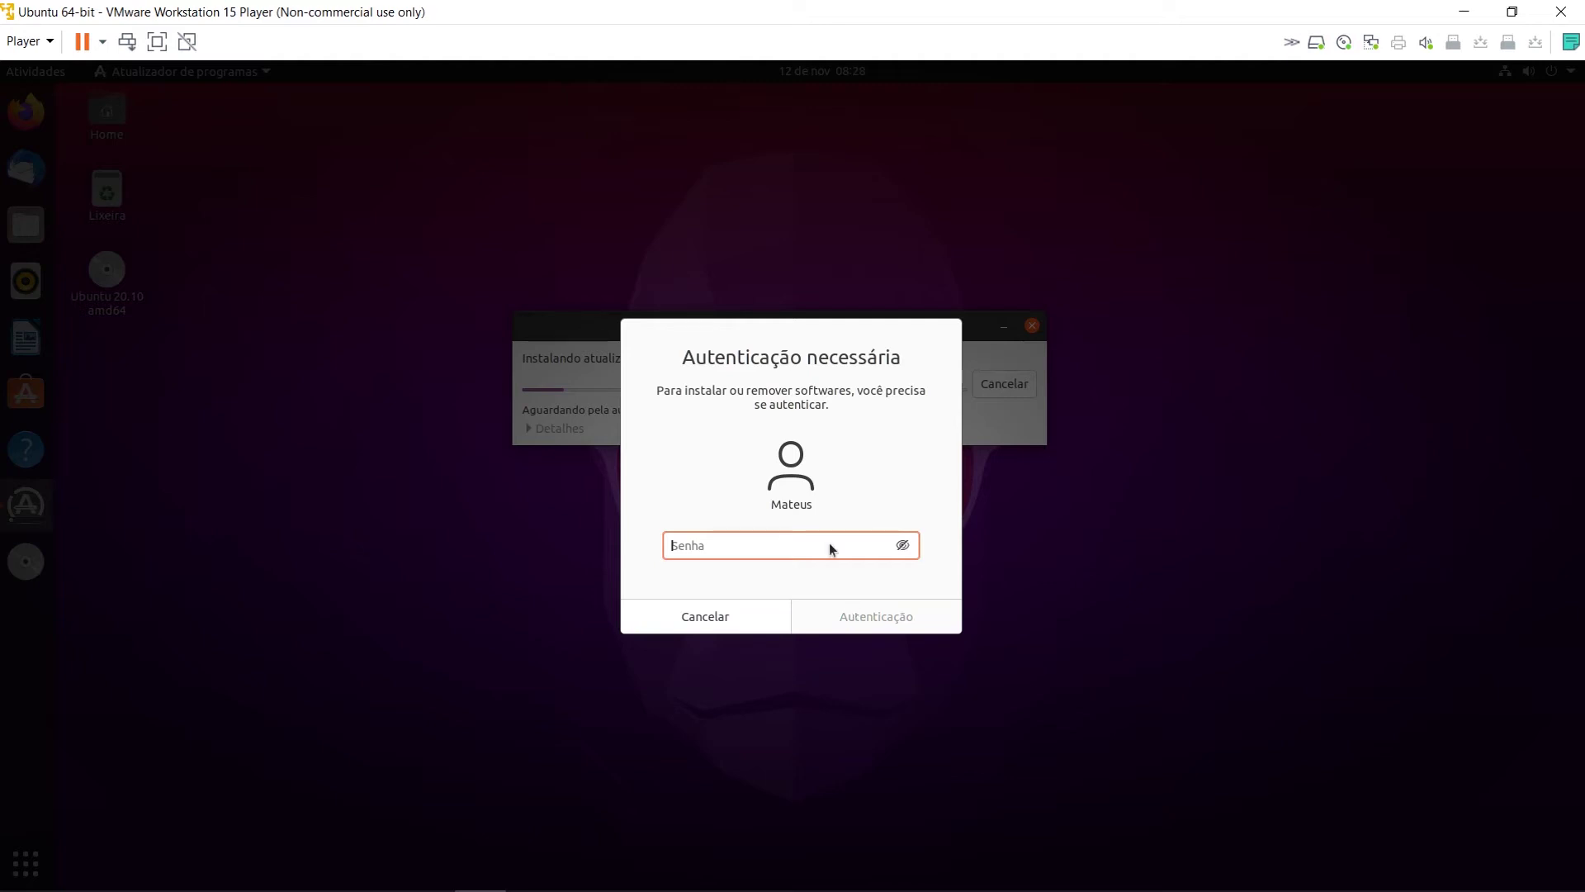
{"action": "type", "text": "●●●●●●●●●●●●●●"}
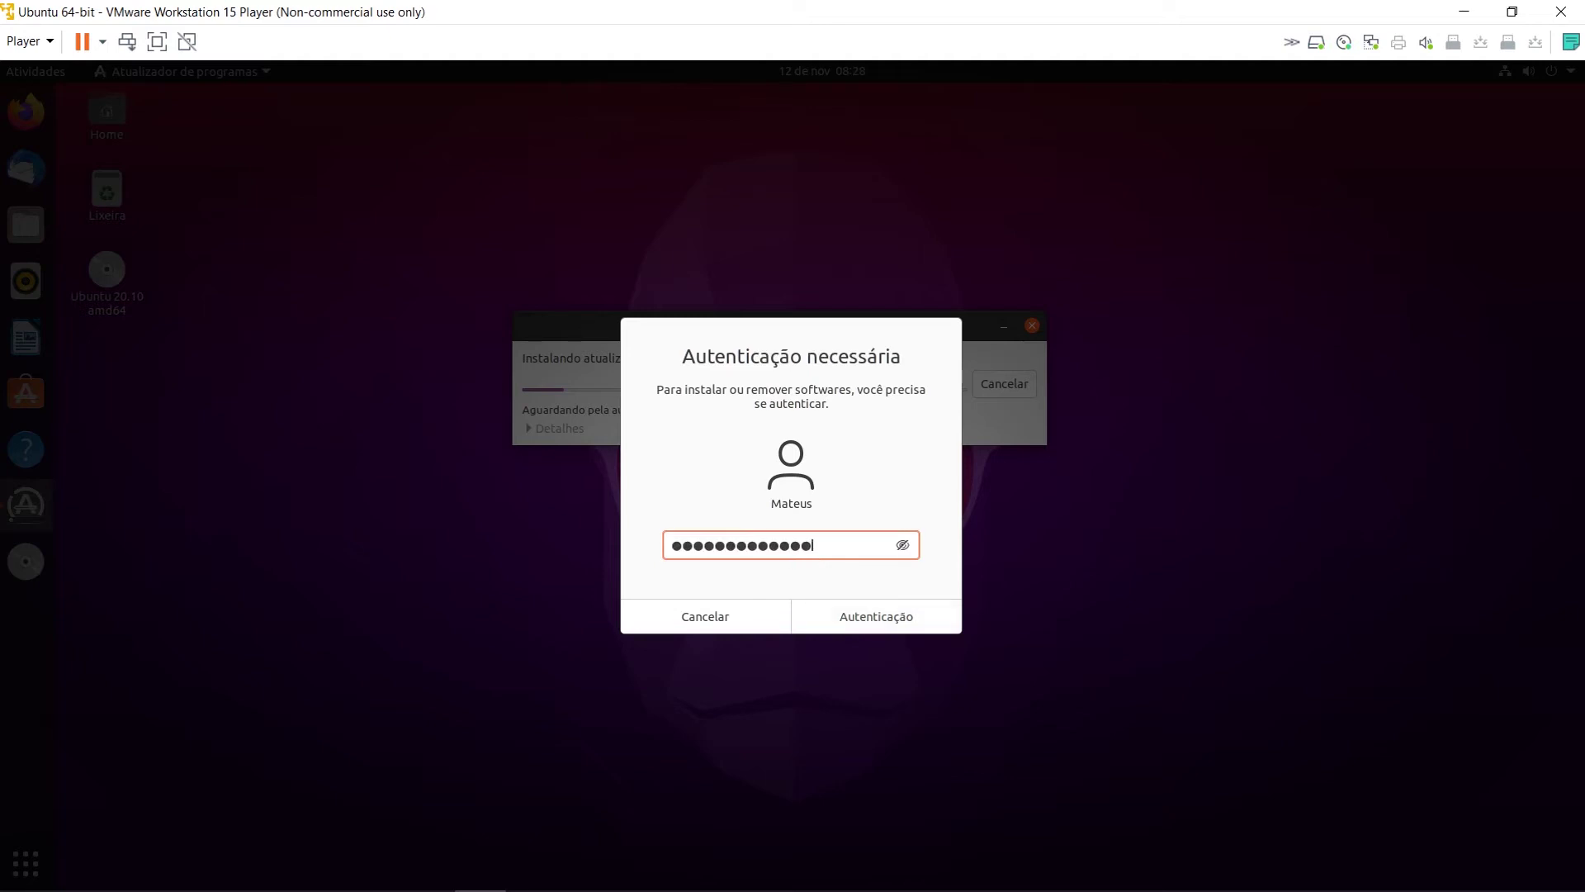
{"action": "left_click", "coordinate": [890, 621]}
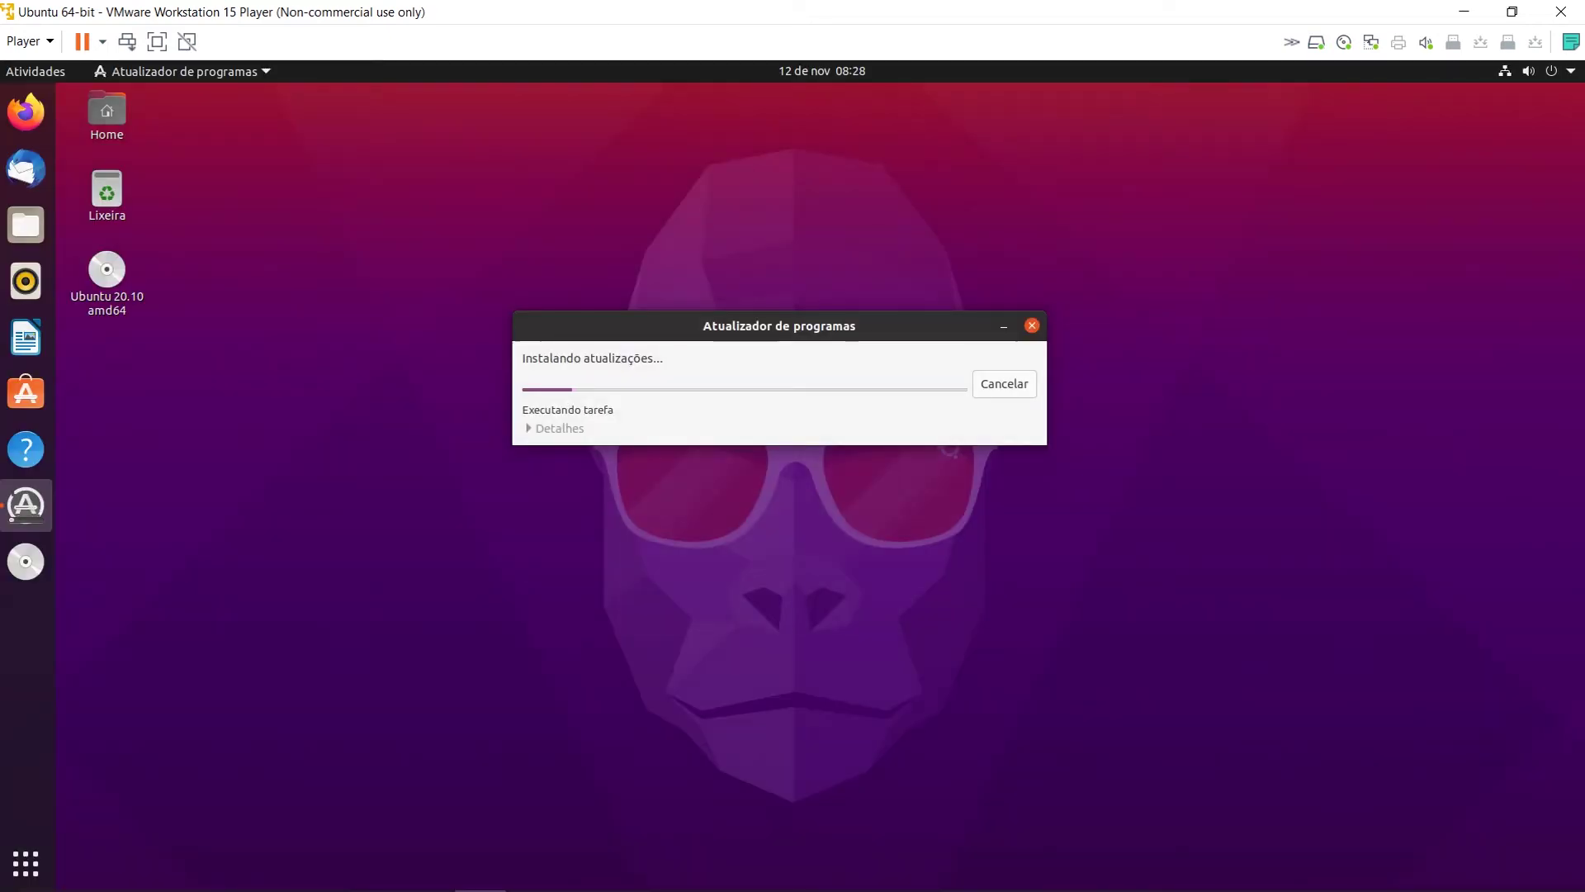
Step: Expand the installation details to check the download progress, and minimize the updater window
{"action": "left_click", "coordinate": [530, 429]}
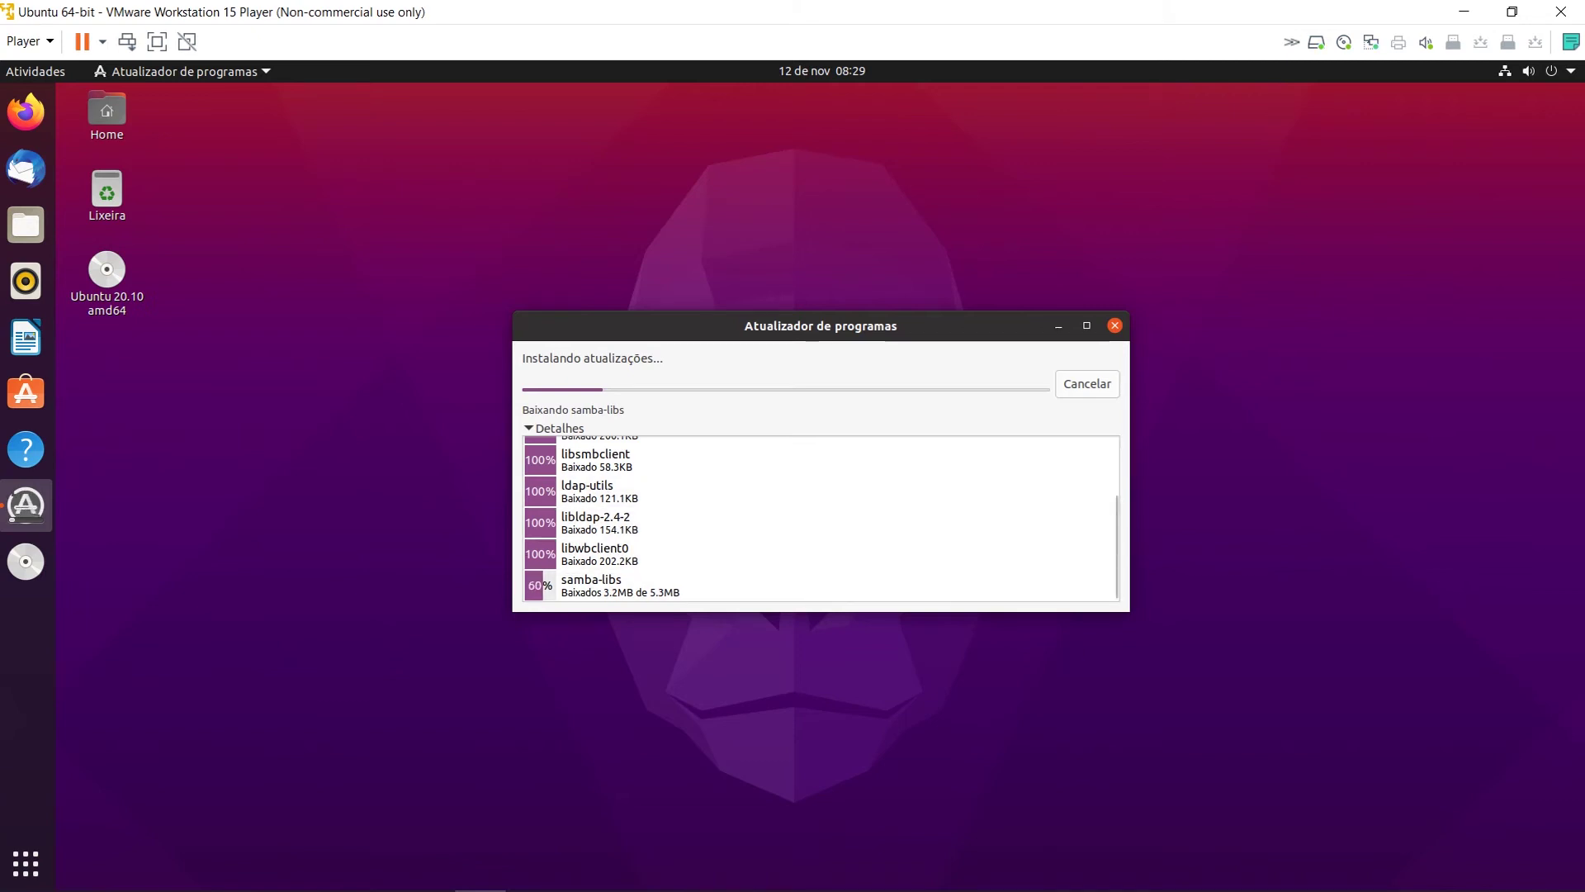
{"action": "left_click", "coordinate": [1057, 326]}
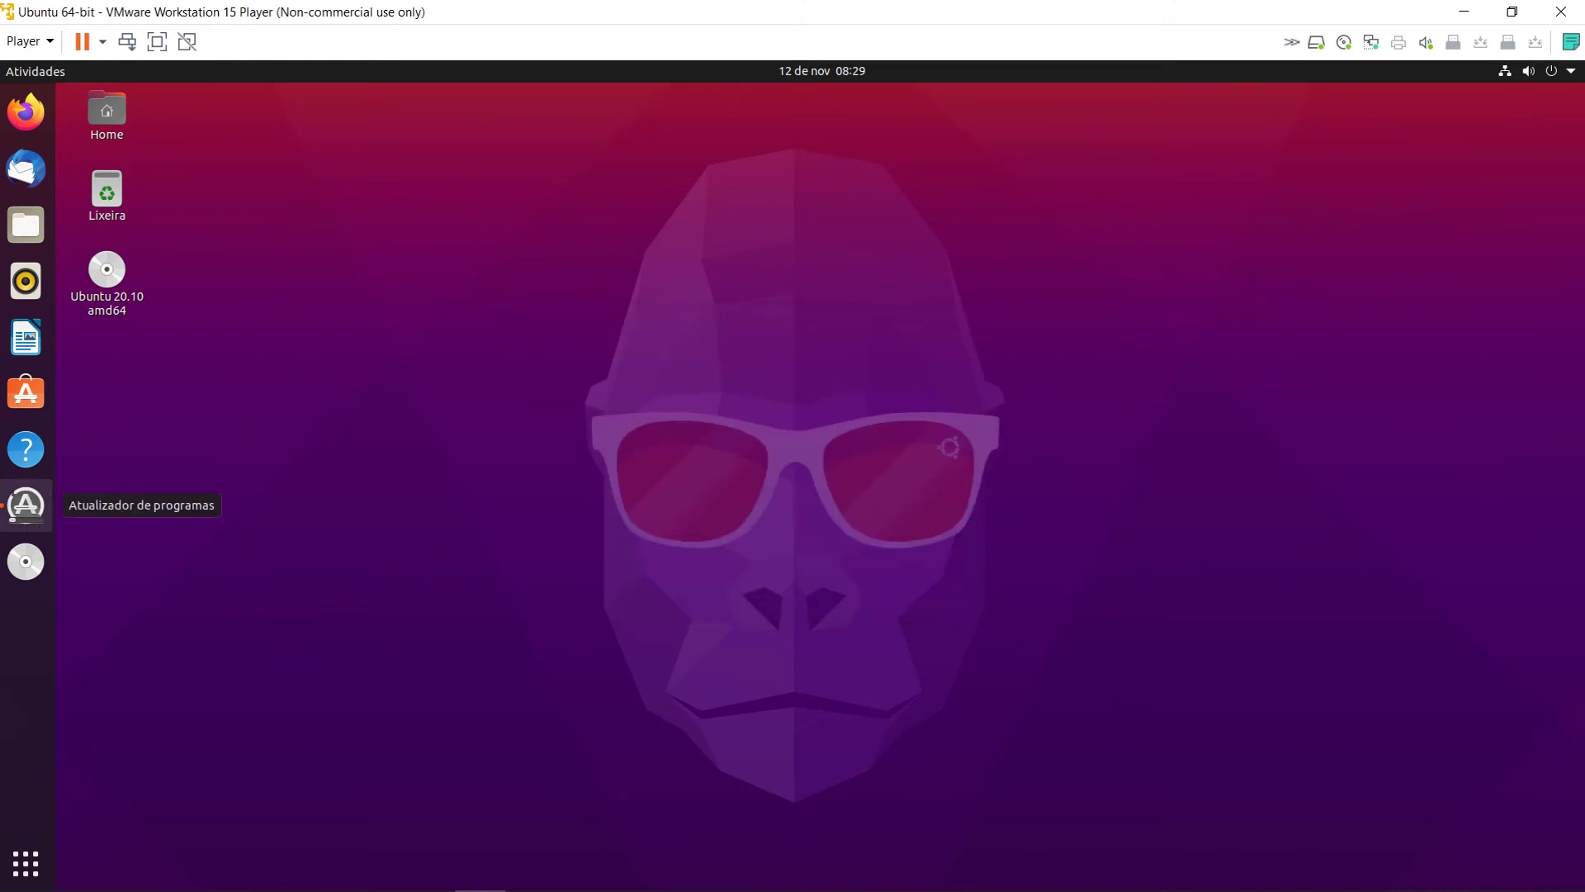
Step: Look through both pages of installed applications and return to the desktop
{"action": "left_click", "coordinate": [26, 862]}
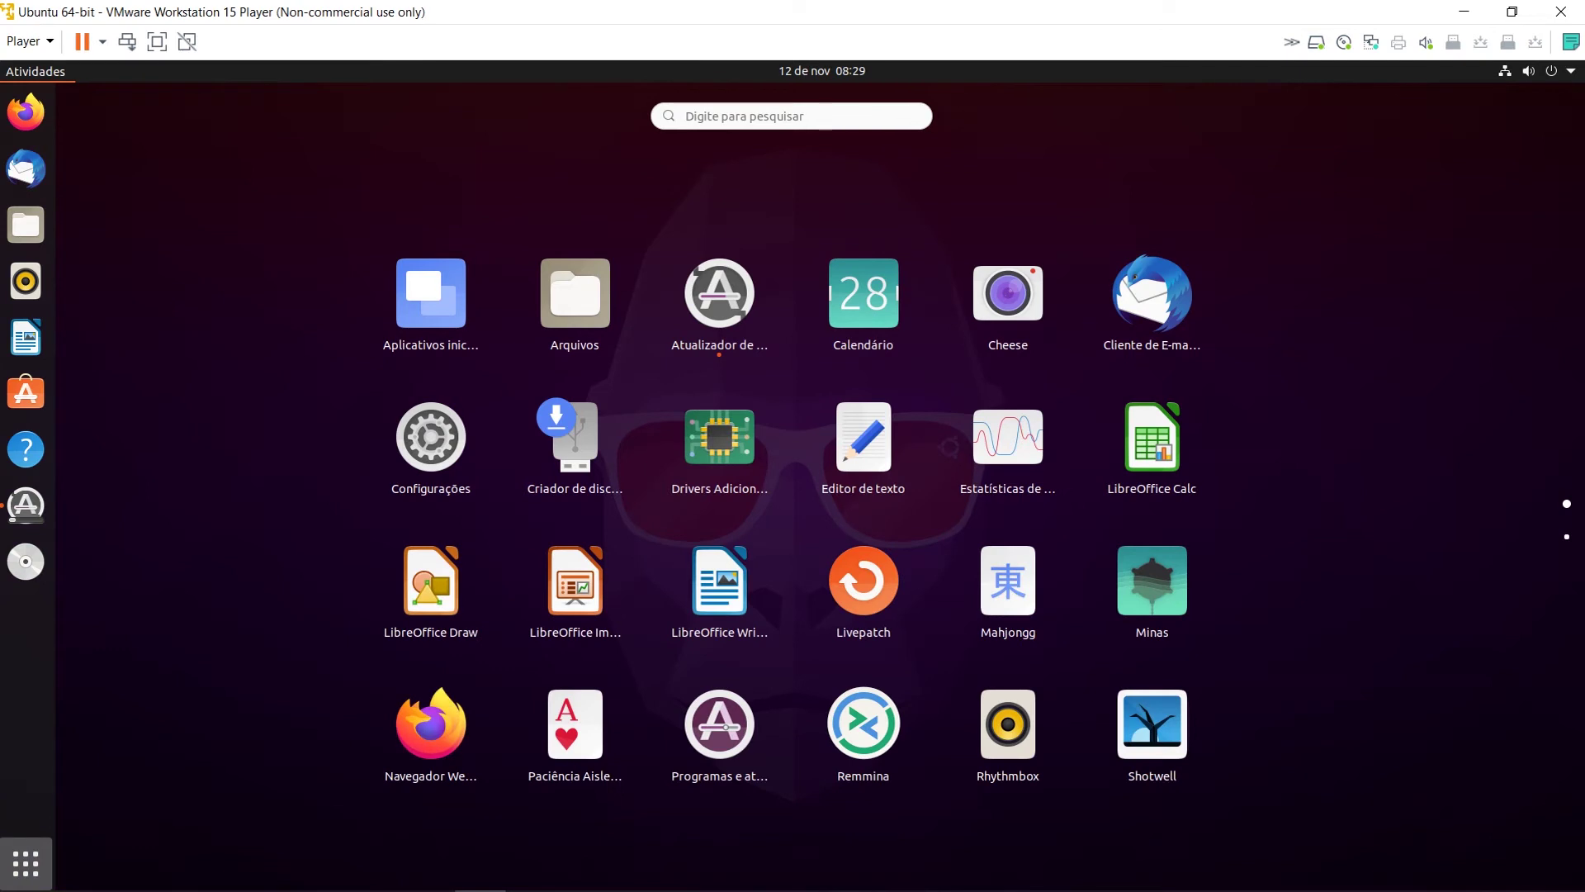
{"action": "left_click", "coordinate": [1568, 537]}
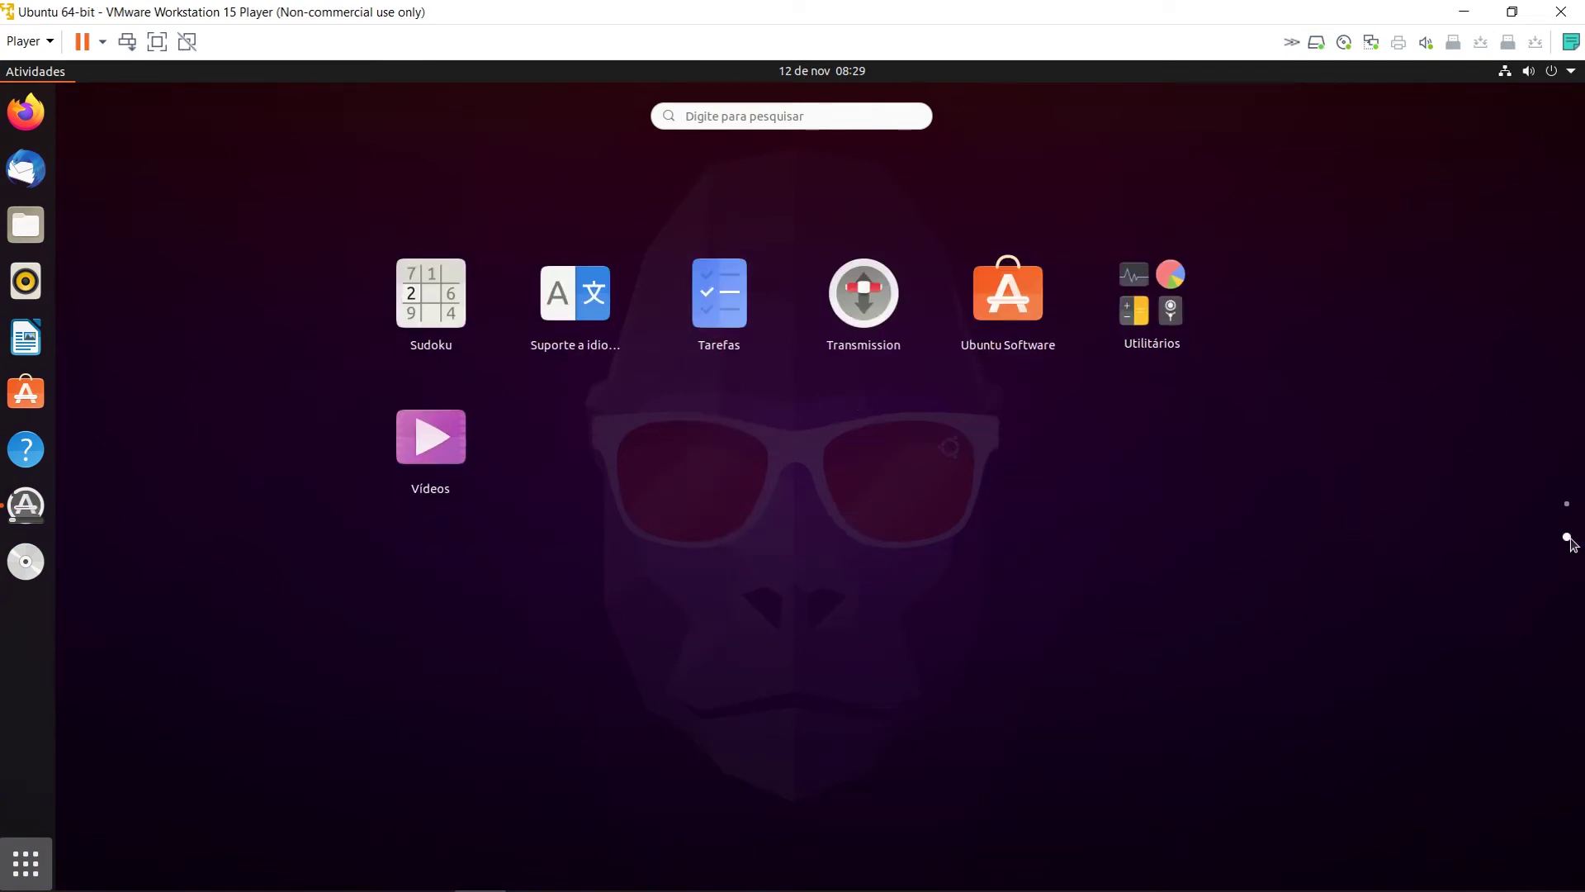
{"action": "left_click", "coordinate": [1567, 506]}
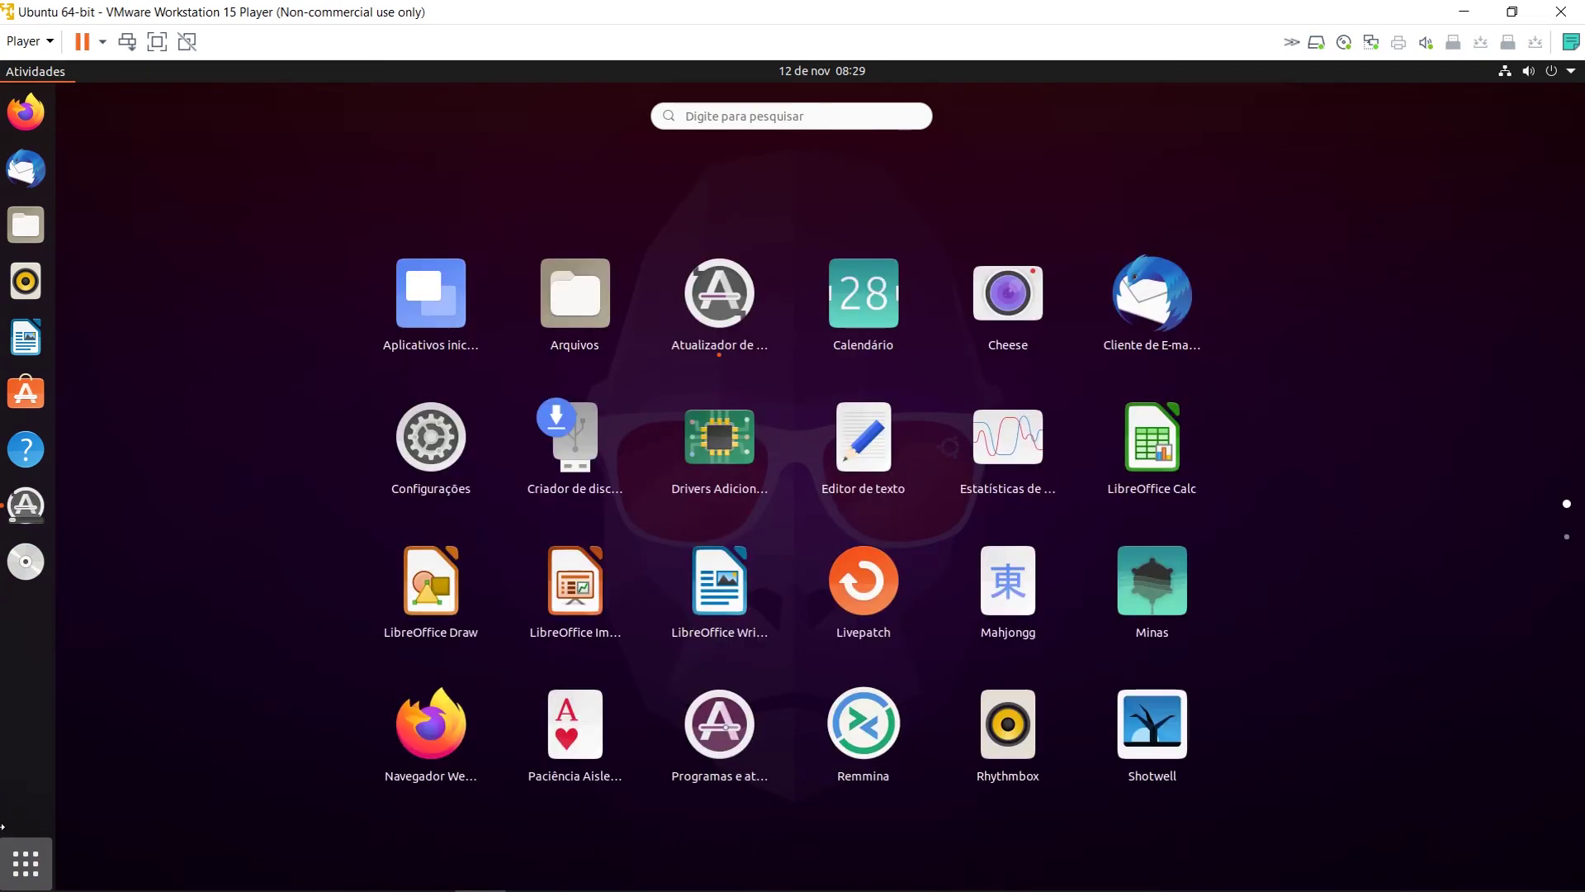
{"action": "left_click", "coordinate": [25, 862]}
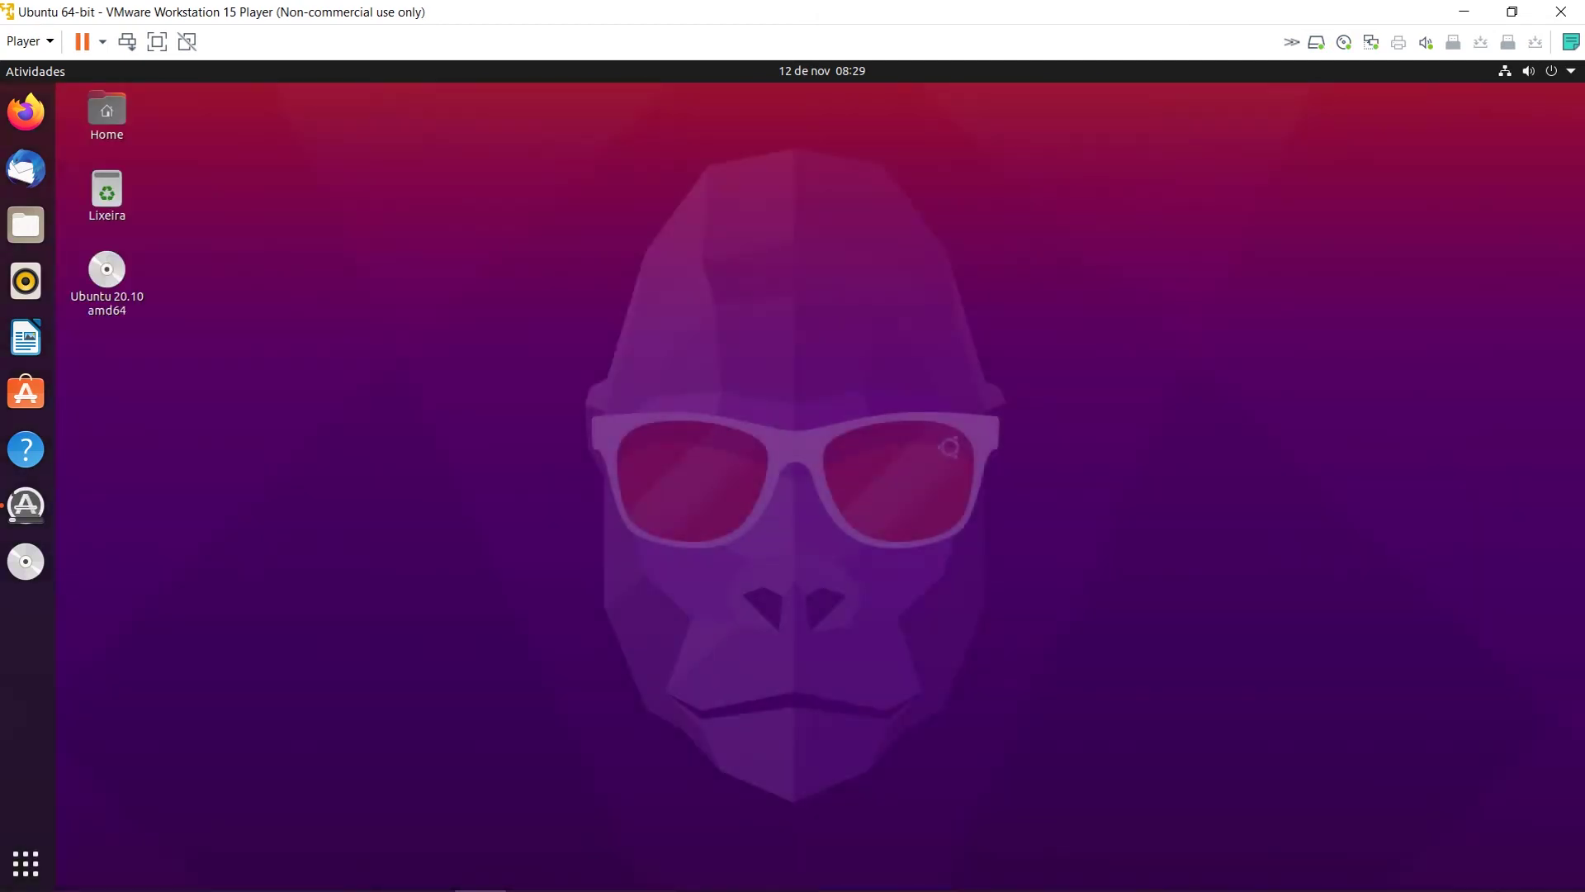
Step: Bring back the updater window, centred on the desktop with its installation details collapsed
{"action": "left_click", "coordinate": [26, 504]}
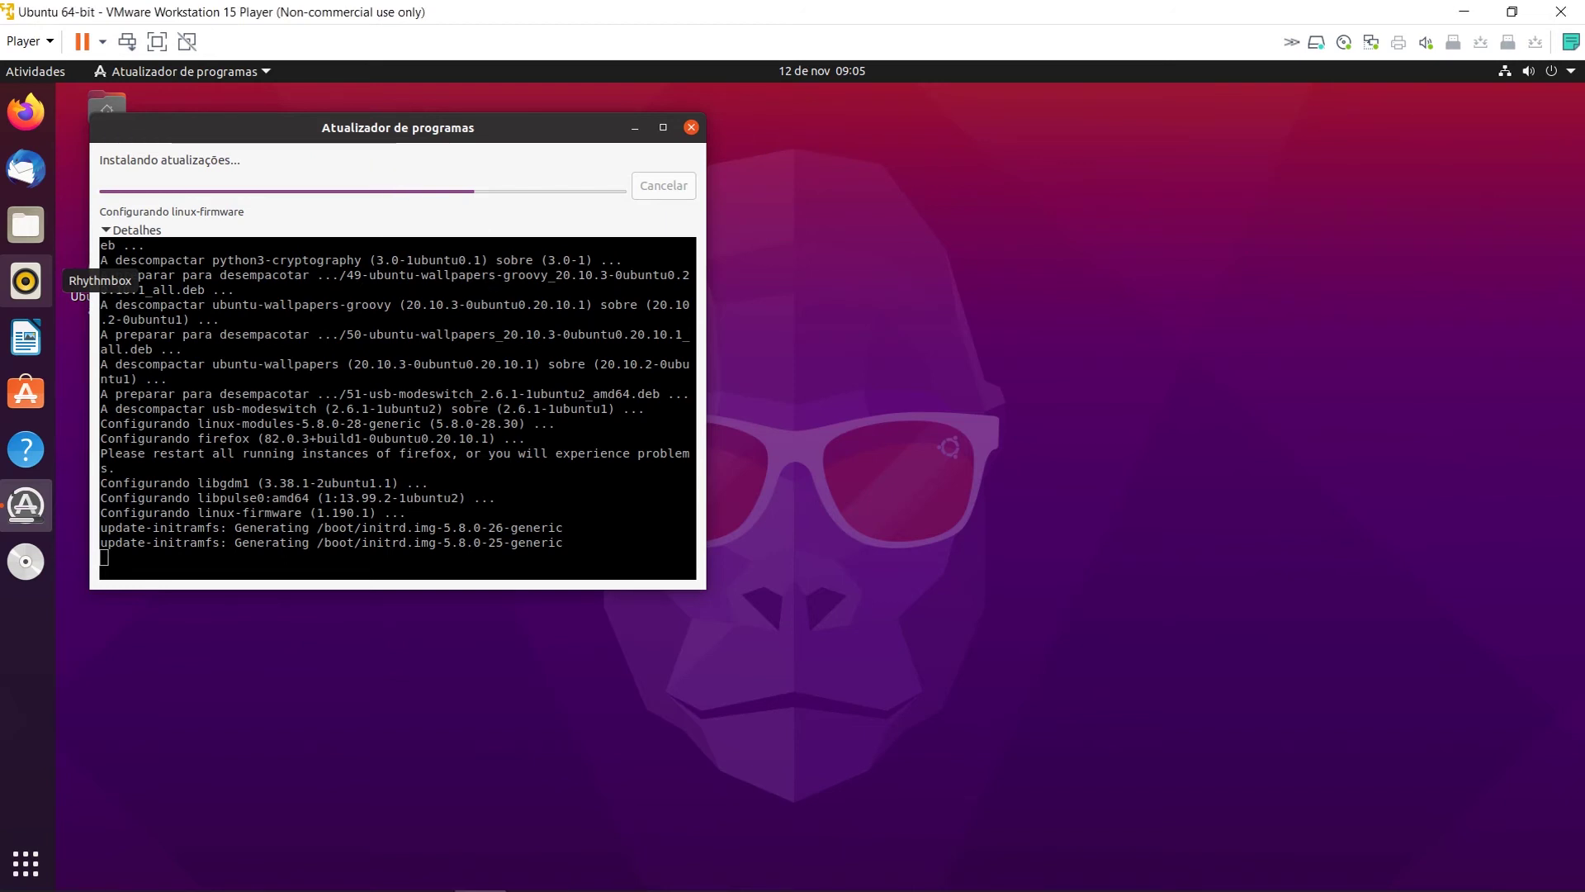
{"action": "left_click_drag", "start_coordinate": [378, 137], "coordinate": [770, 217]}
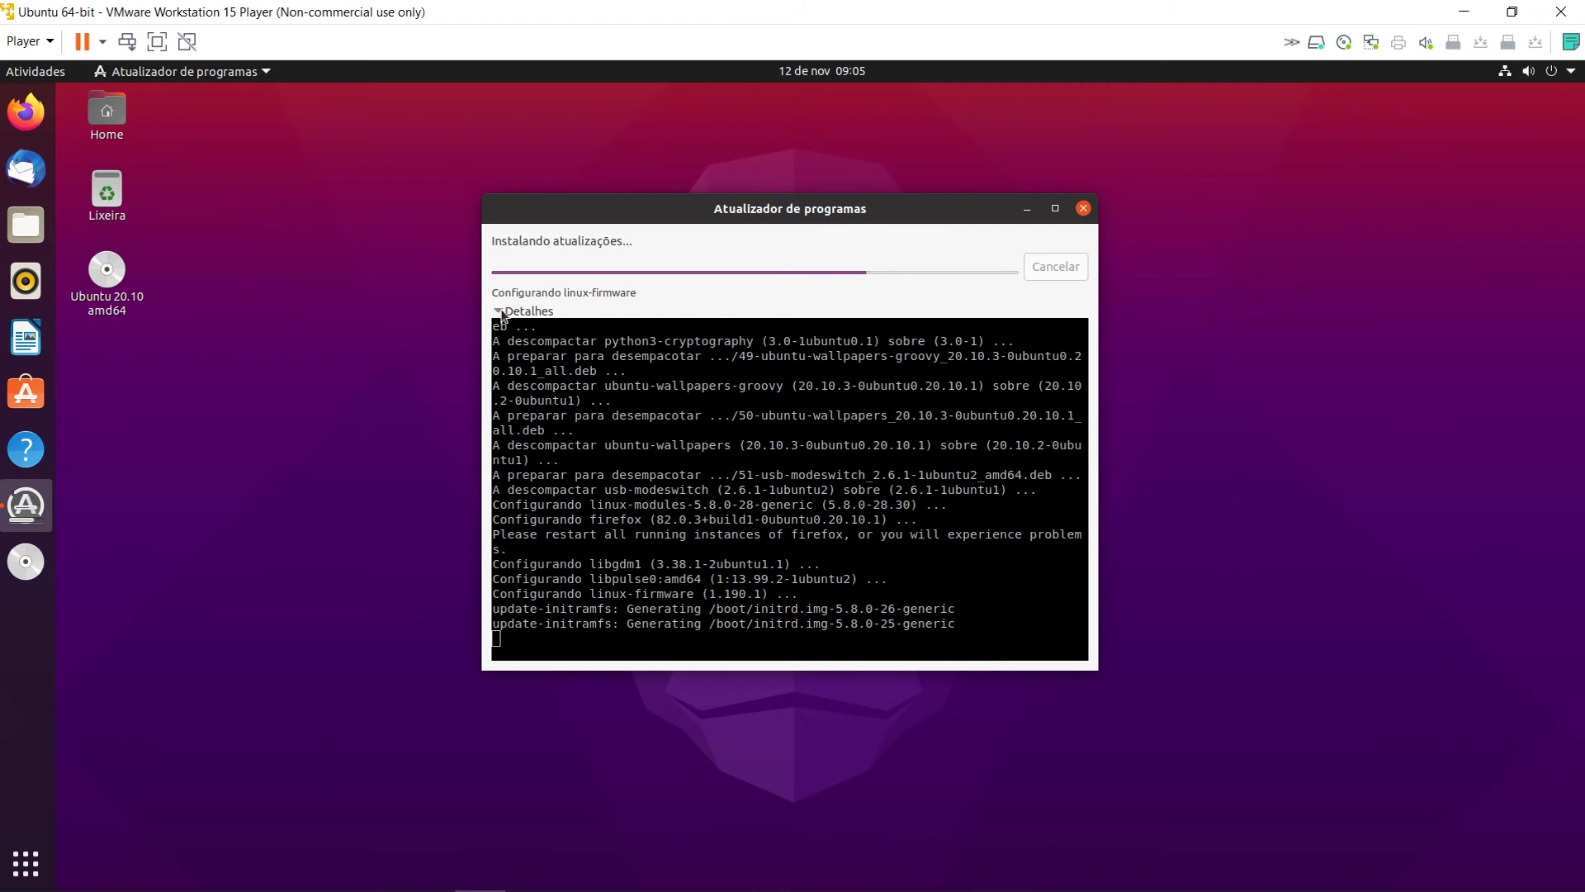
{"action": "left_click", "coordinate": [499, 312]}
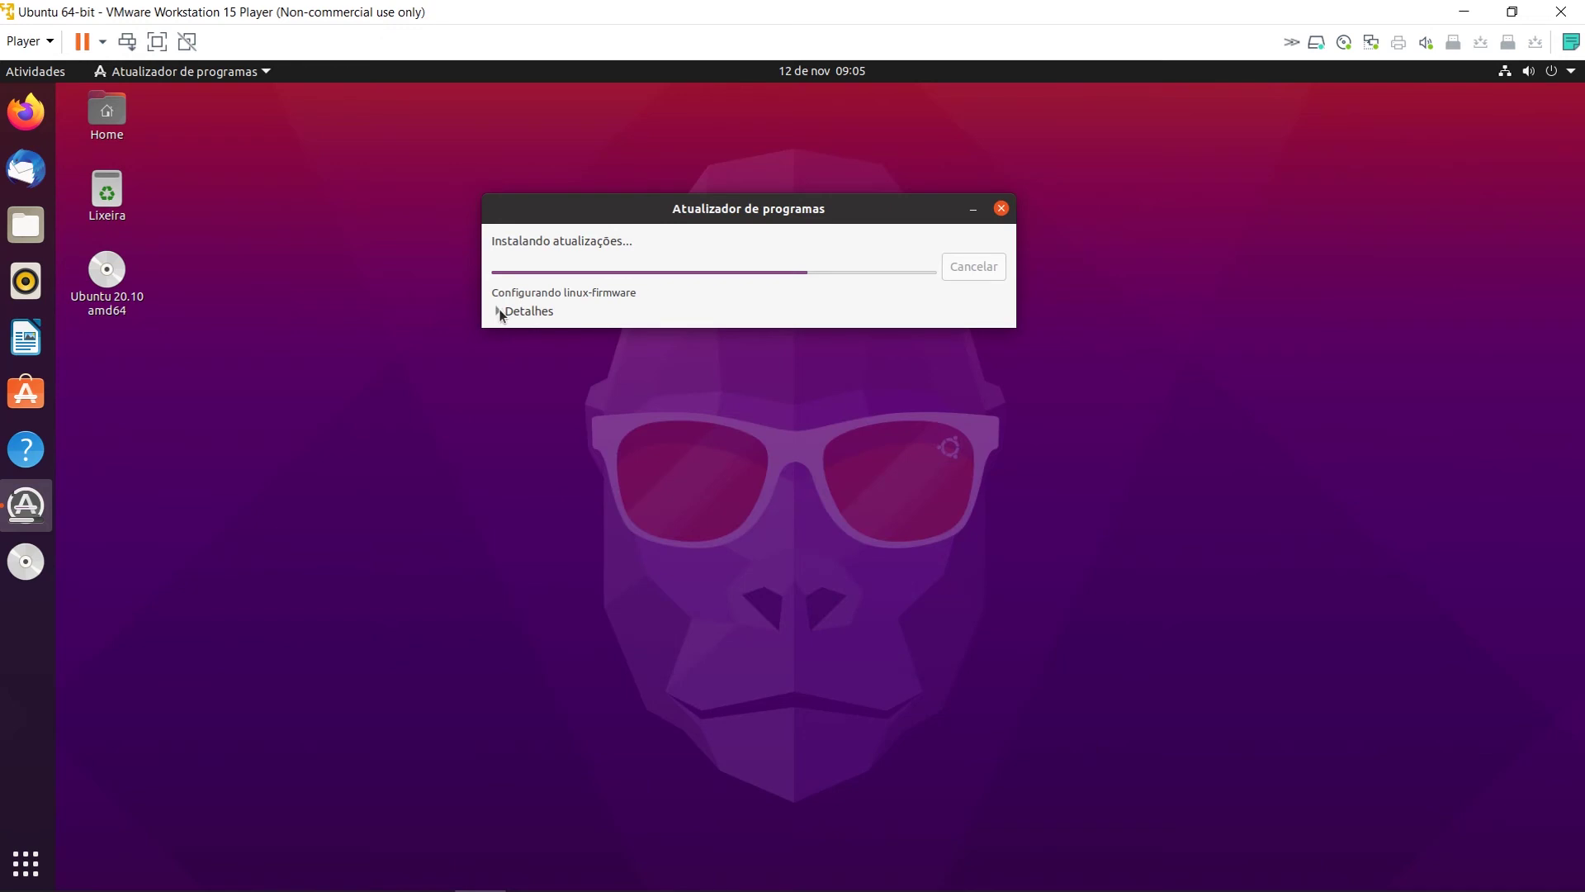
{"action": "left_click", "coordinate": [25, 863]}
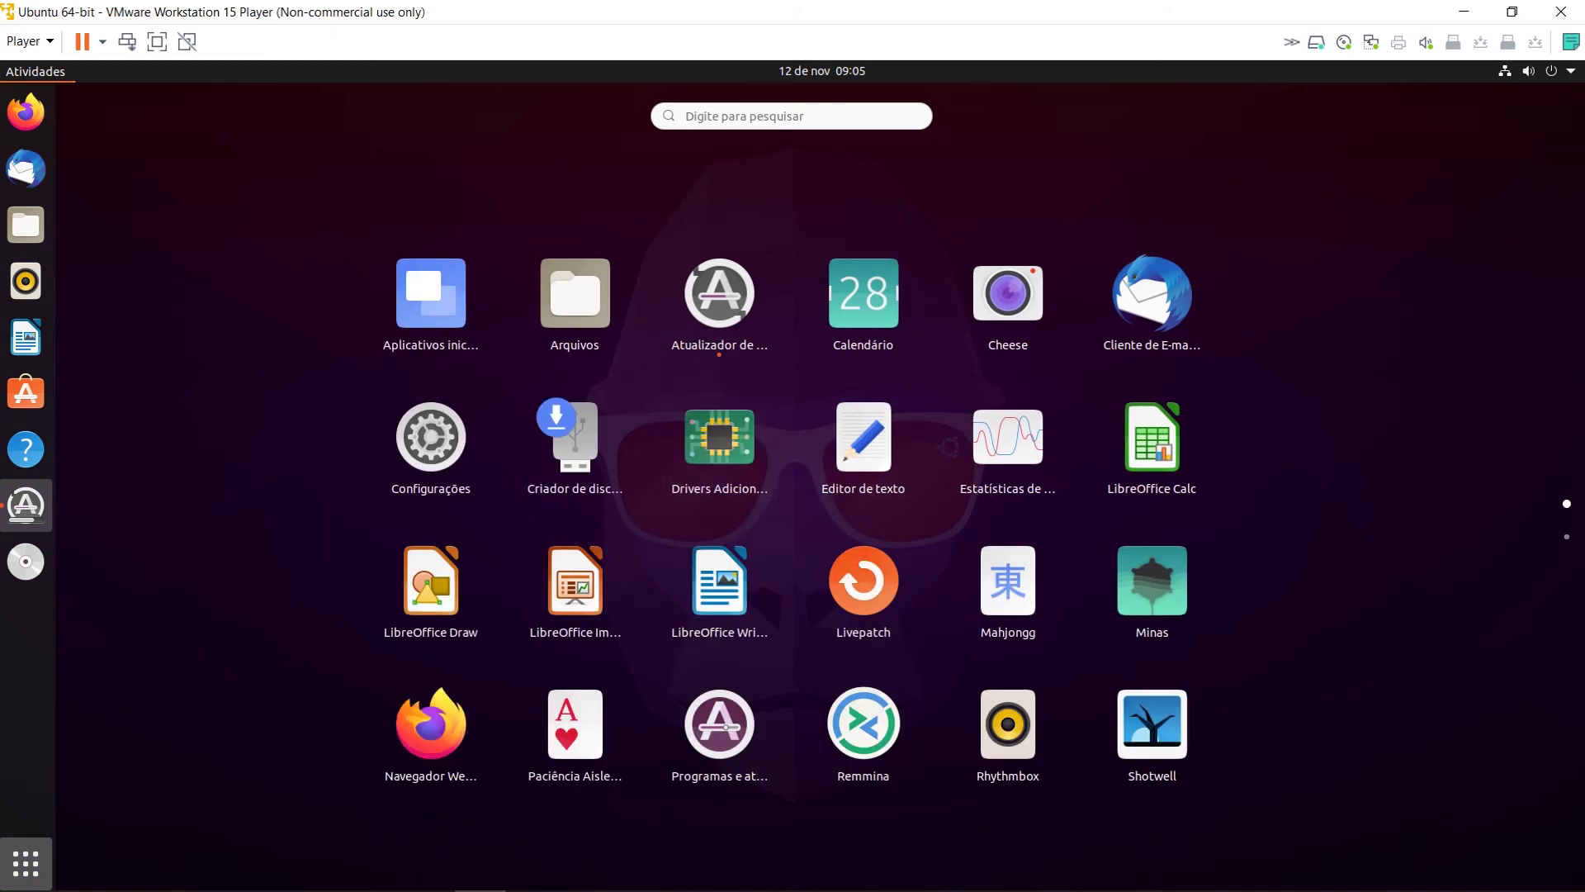
{"action": "left_click", "coordinate": [11, 865]}
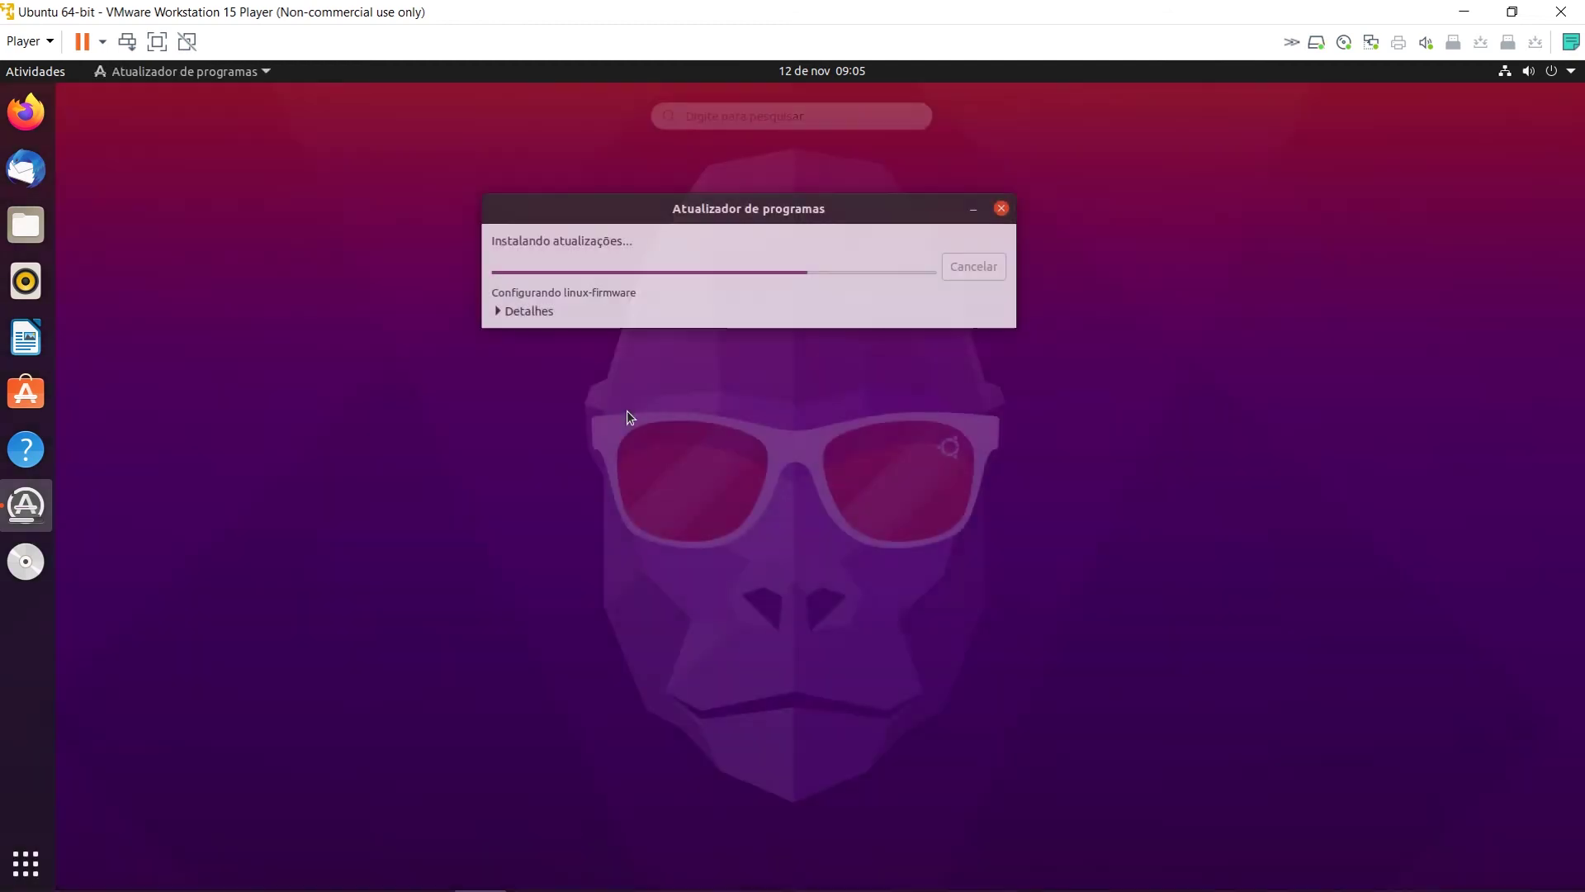
Step: Follow the installation details in the maximized updater window, and restore it to a small window in the middle of the desktop
{"action": "left_click", "coordinate": [500, 310]}
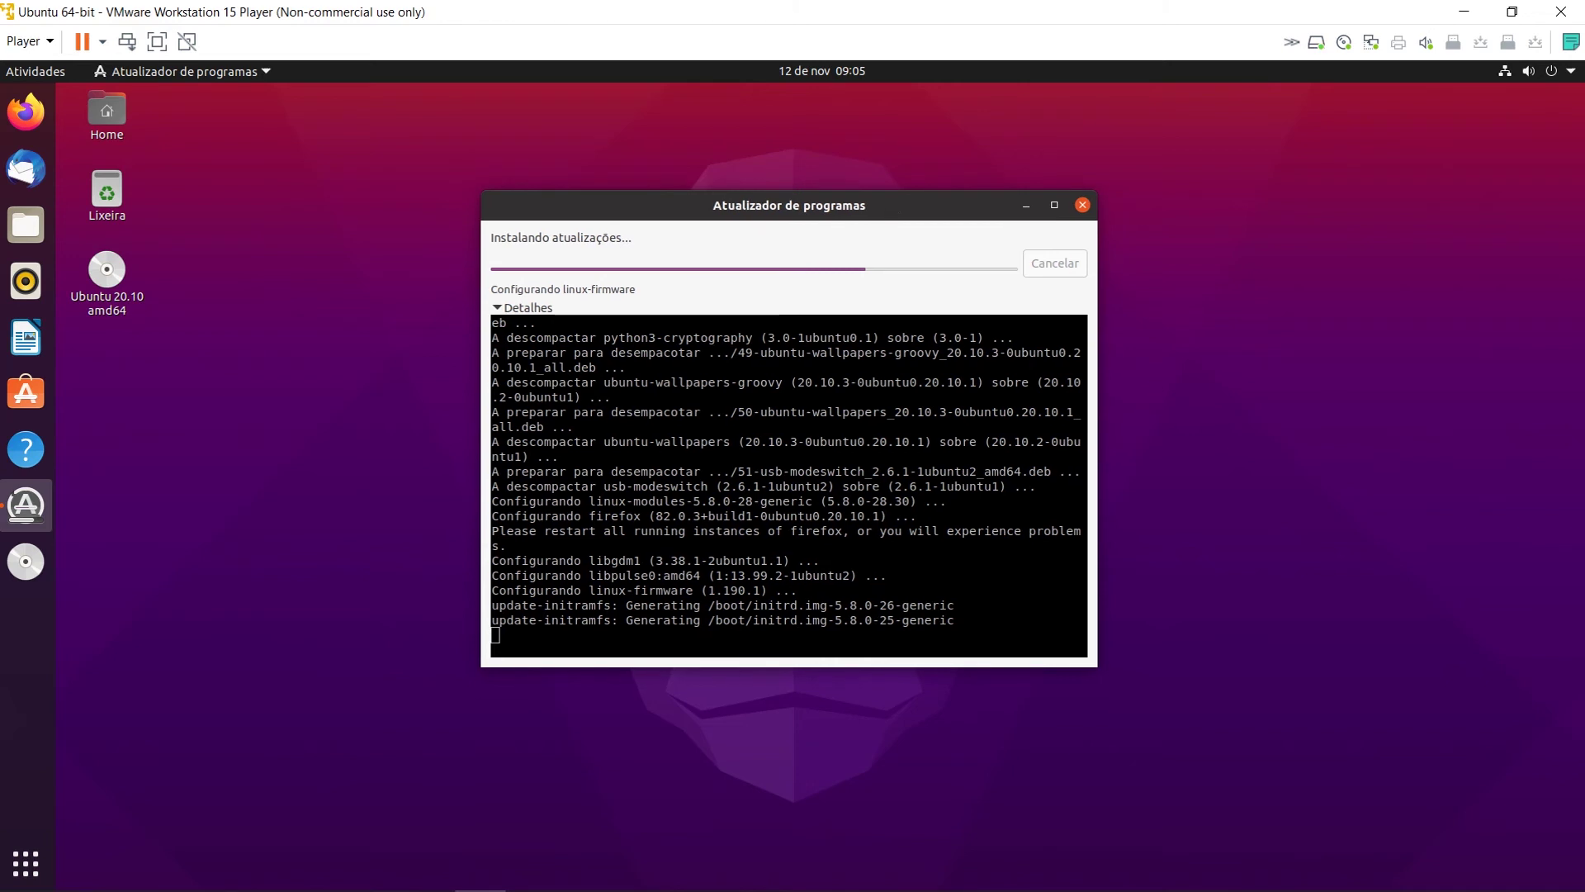
{"action": "left_click_drag", "start_coordinate": [888, 213], "coordinate": [889, 102]}
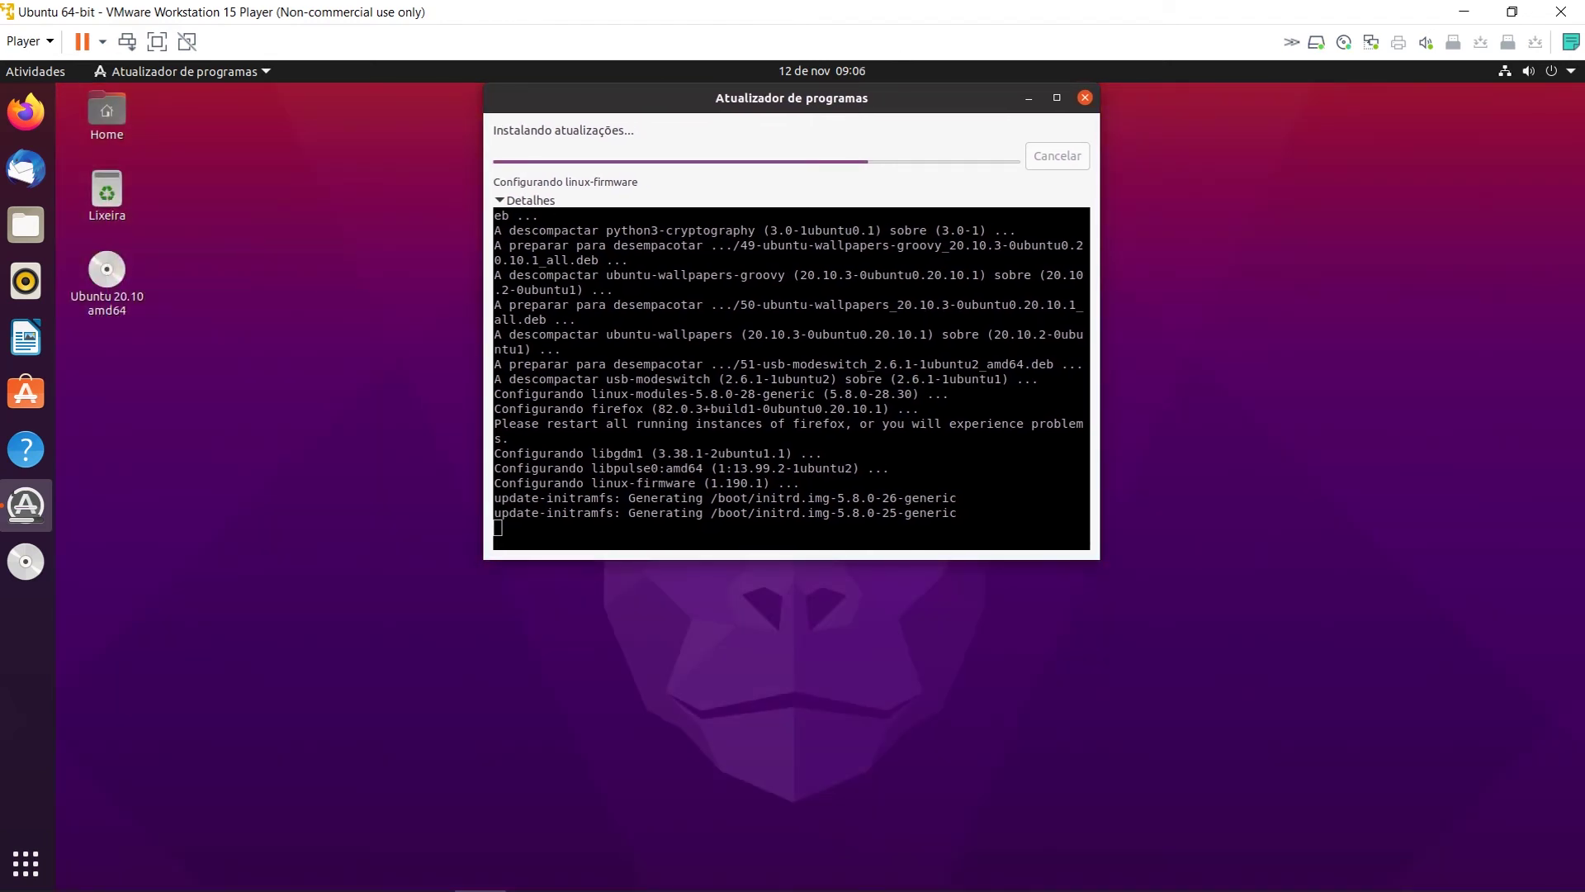
{"action": "double_click", "coordinate": [859, 99]}
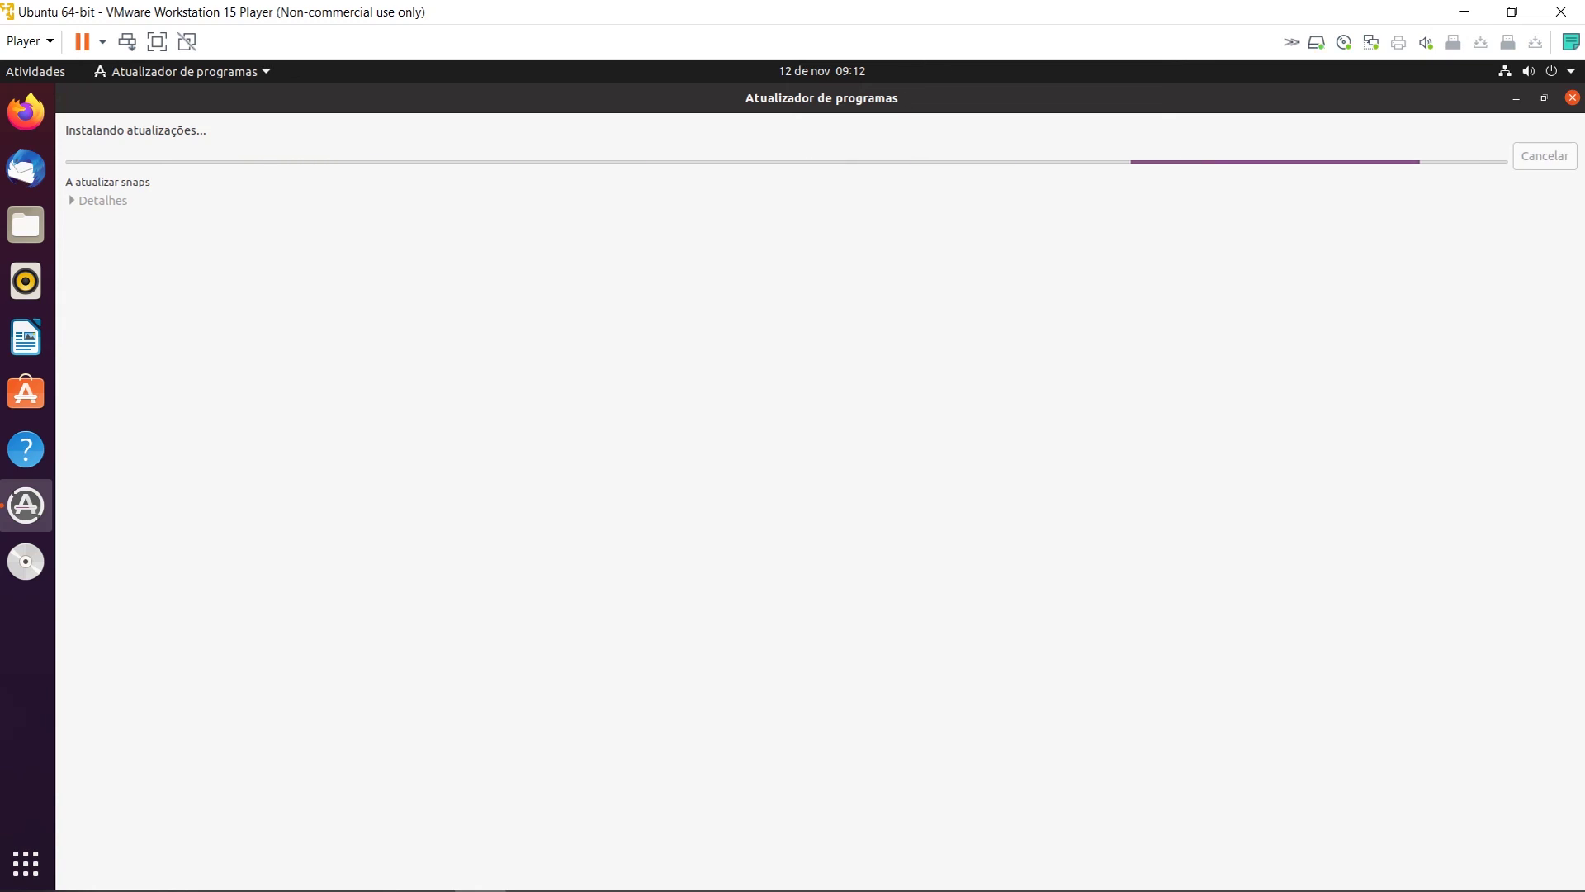
{"action": "left_click_drag", "start_coordinate": [1007, 98], "coordinate": [903, 265]}
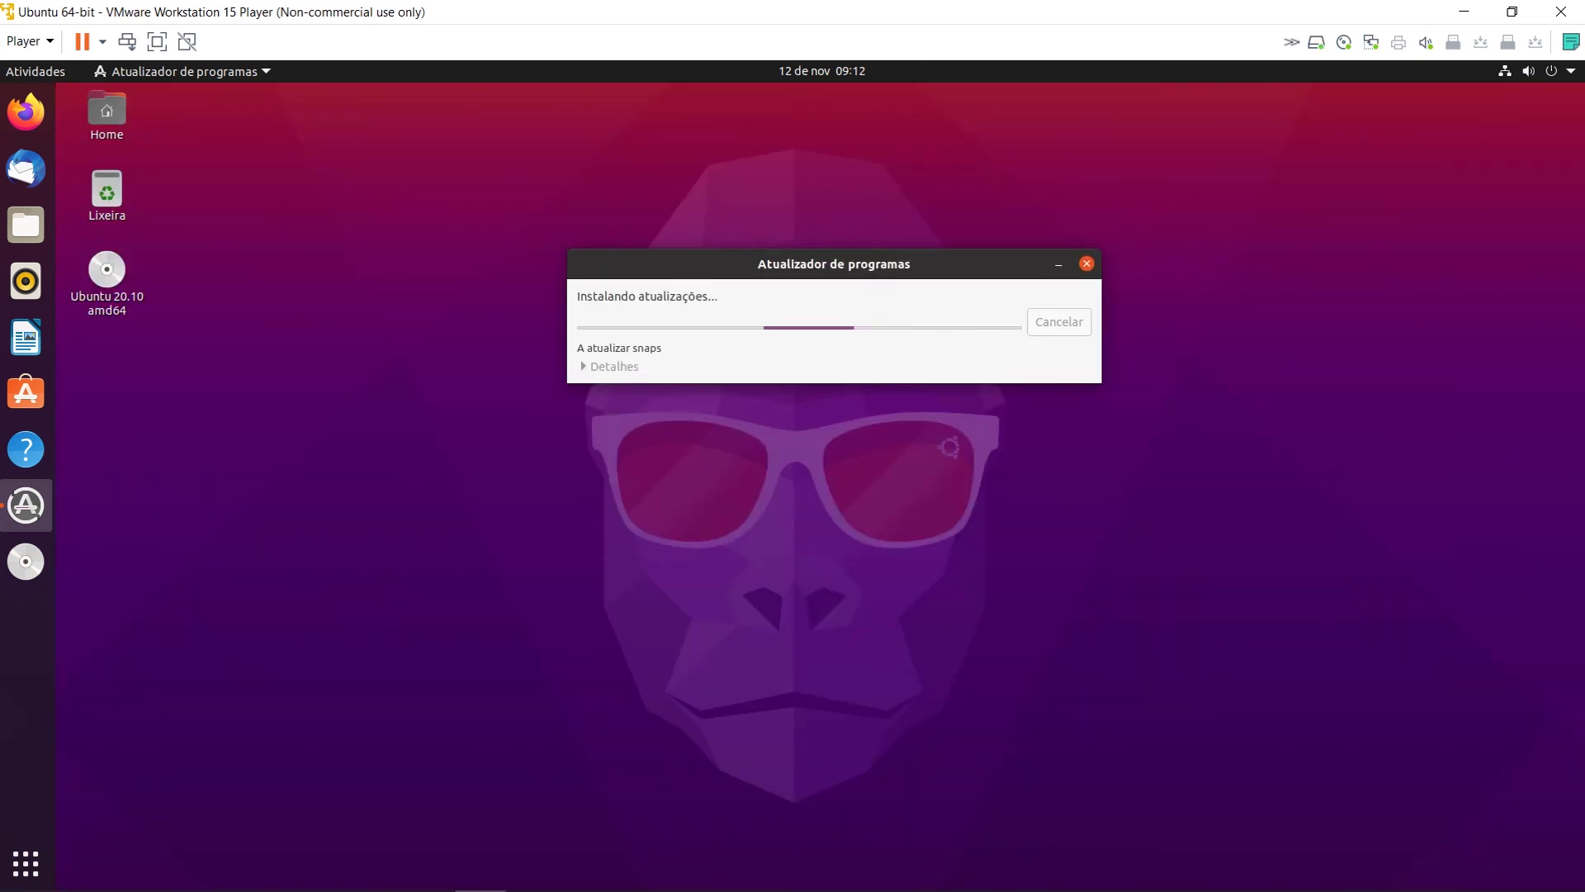